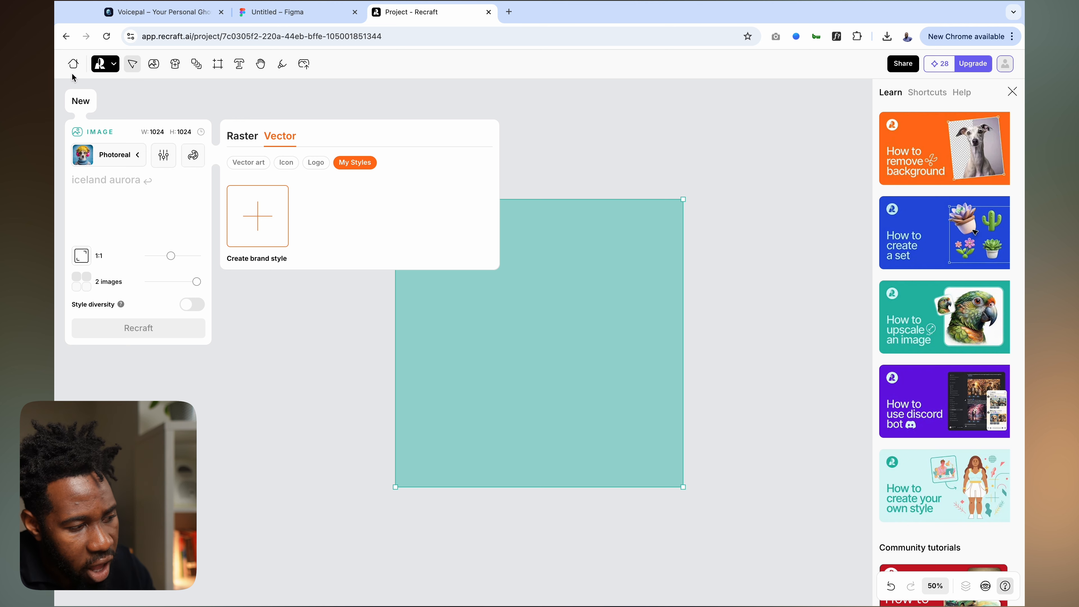
# Create a new project and add a raster image to it.
pyautogui.click(73, 63)
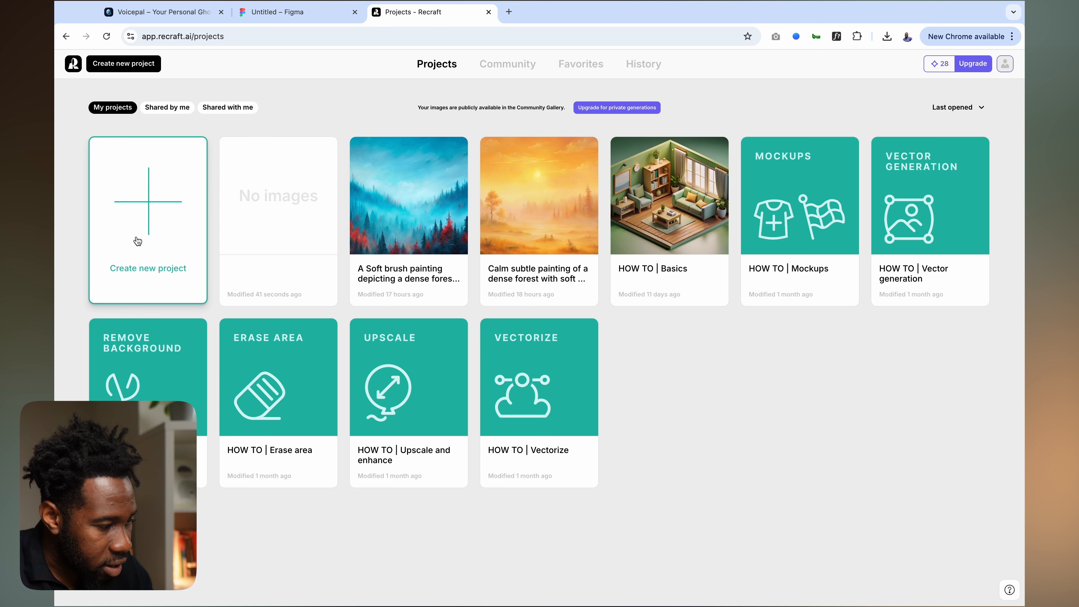
pyautogui.click(137, 240)
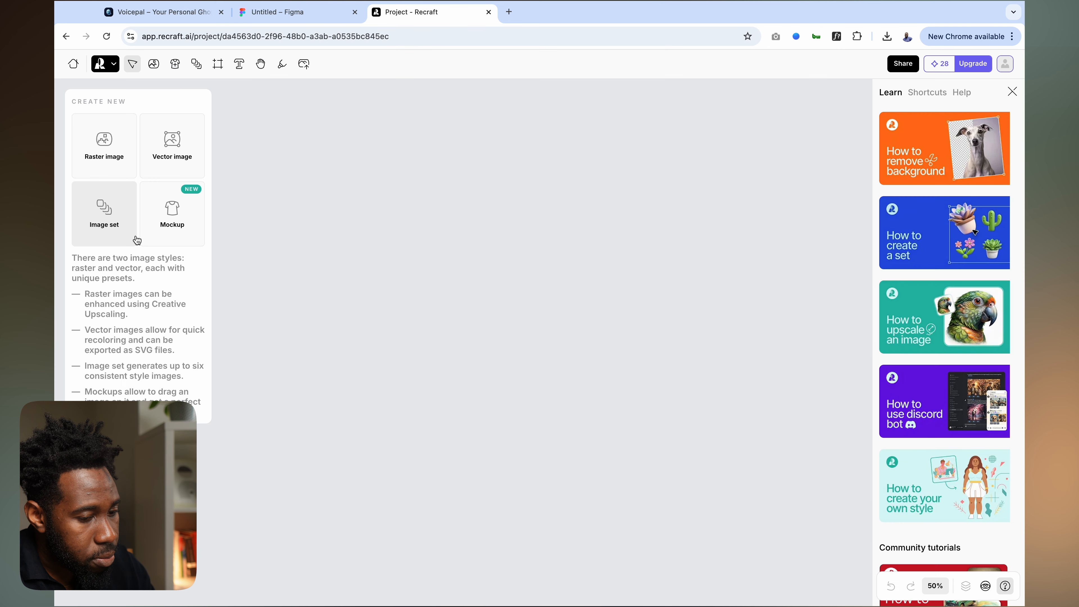
pyautogui.click(121, 176)
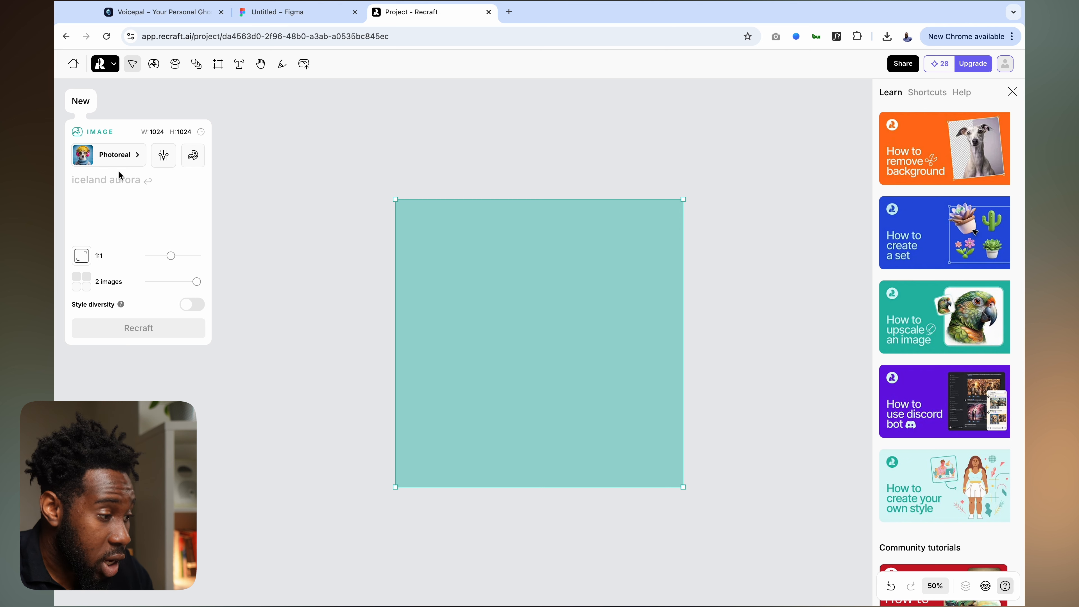
# Begin creating a raster brand style and name it "My own style".
pyautogui.click(130, 164)
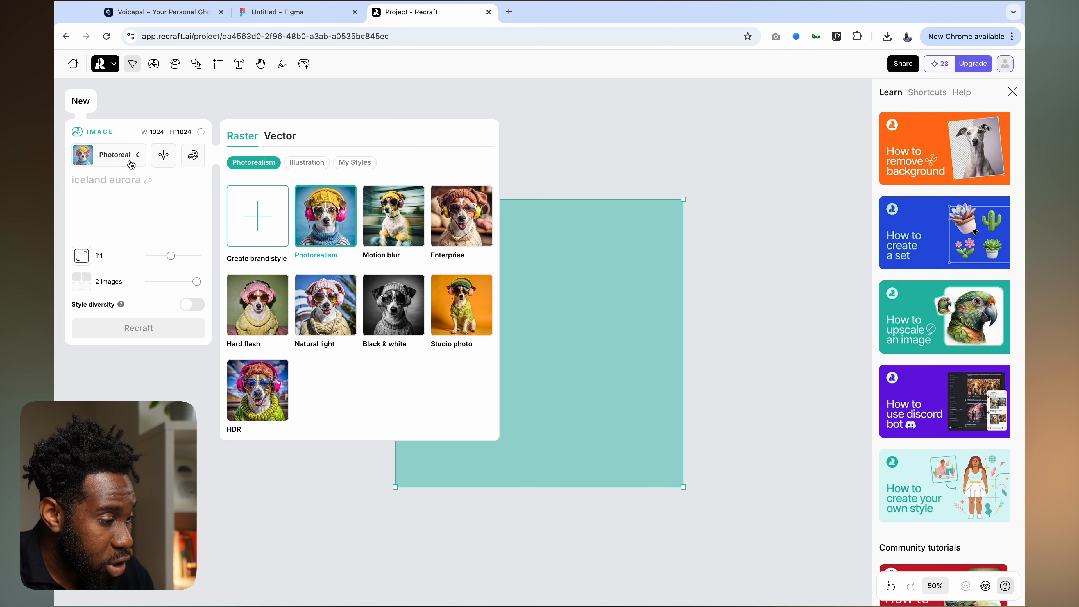
pyautogui.click(266, 229)
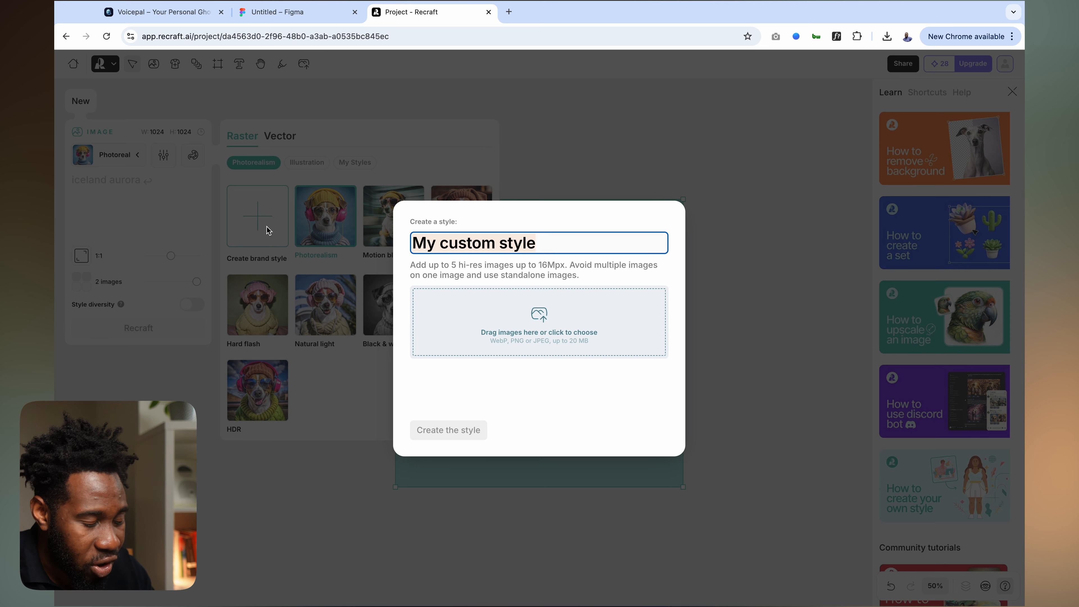
pyautogui.write('My')
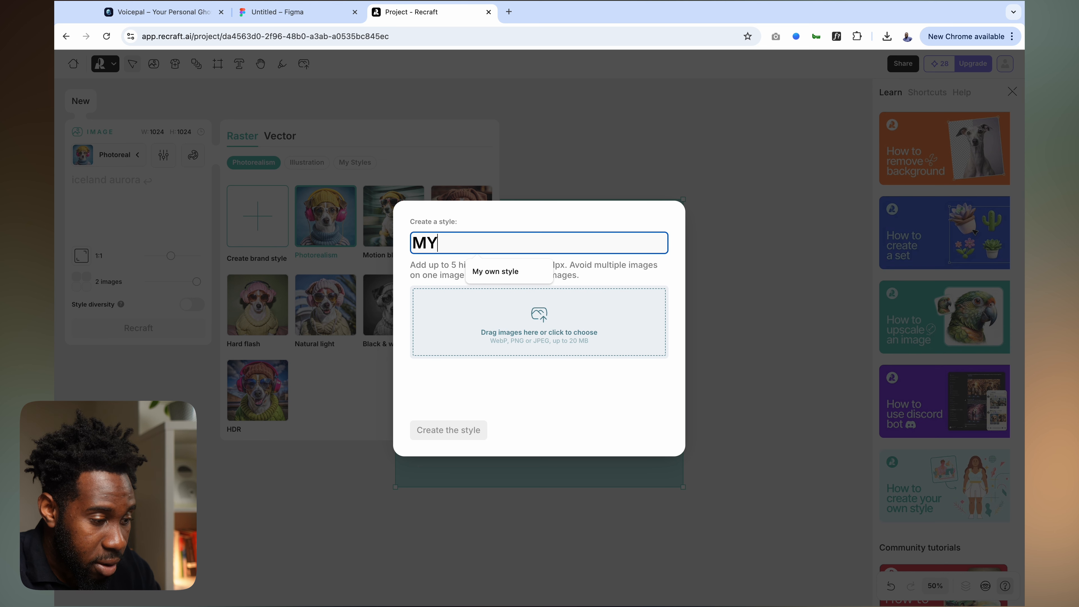
pyautogui.write(' own syt')
pyautogui.press('BackSpace')
pyautogui.press('BackSpace')
pyautogui.write('tyle')
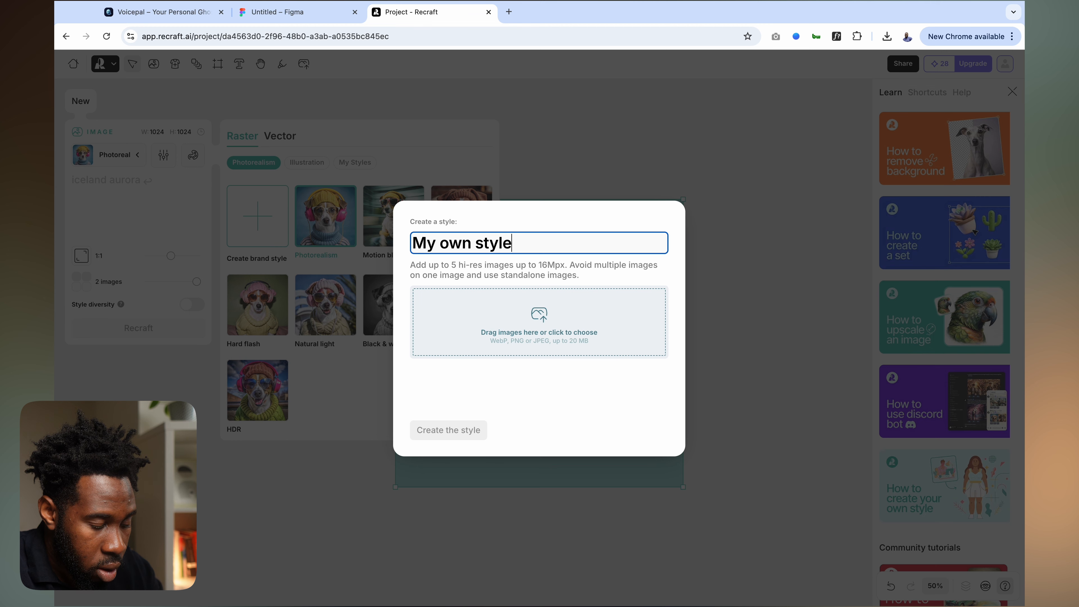
# Upload every image from the Recraft AI styles folder in Downloads except P1110158.JPG and create the style from them.
pyautogui.click(514, 325)
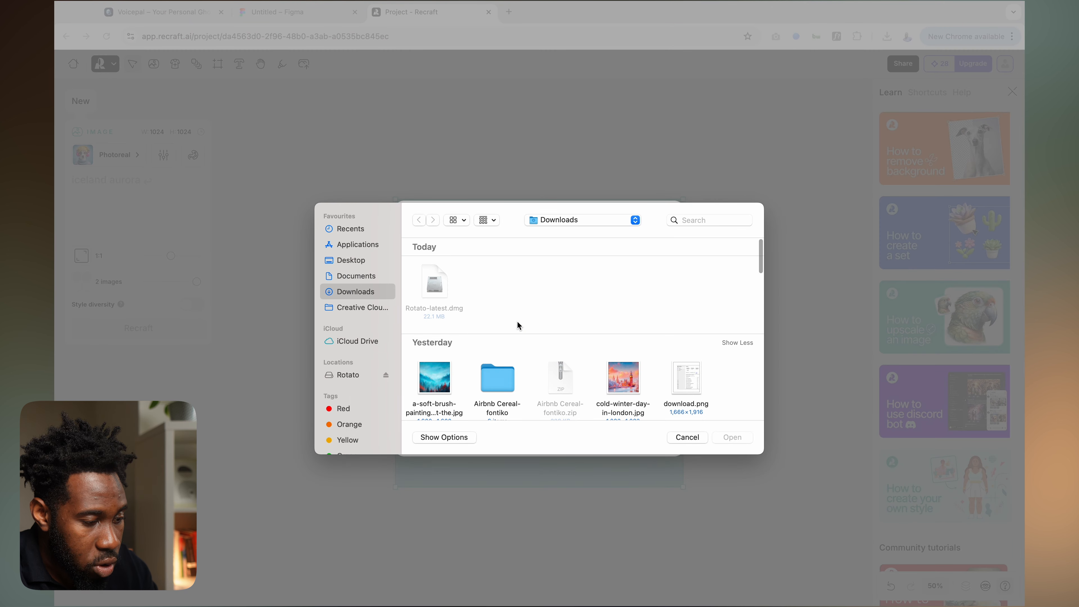
pyautogui.scroll(-3, 510, 323)
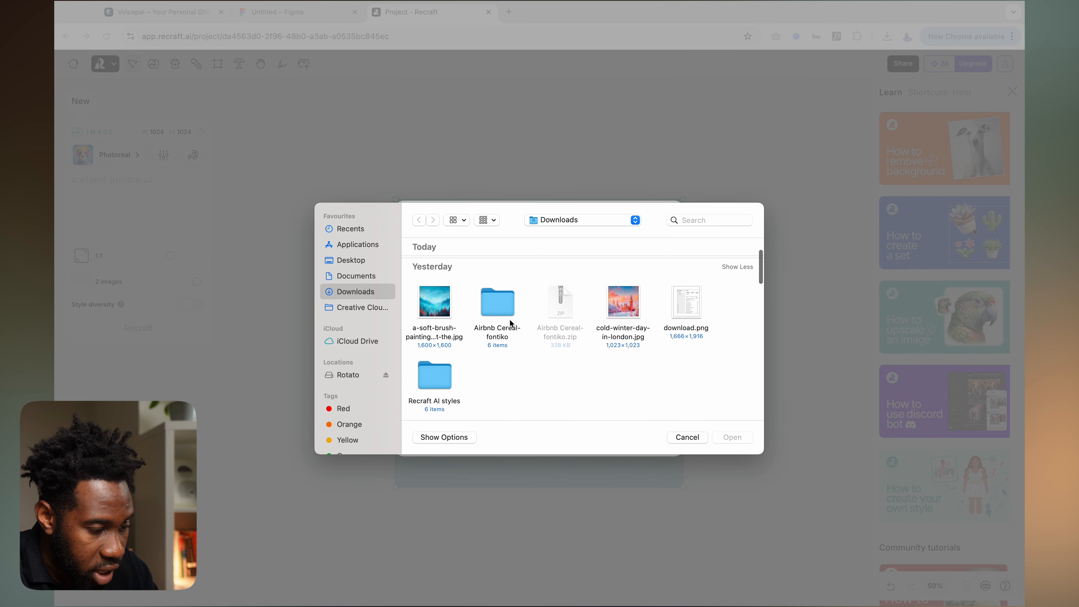
pyautogui.click(440, 351)
pyautogui.doubleClick(440, 351)
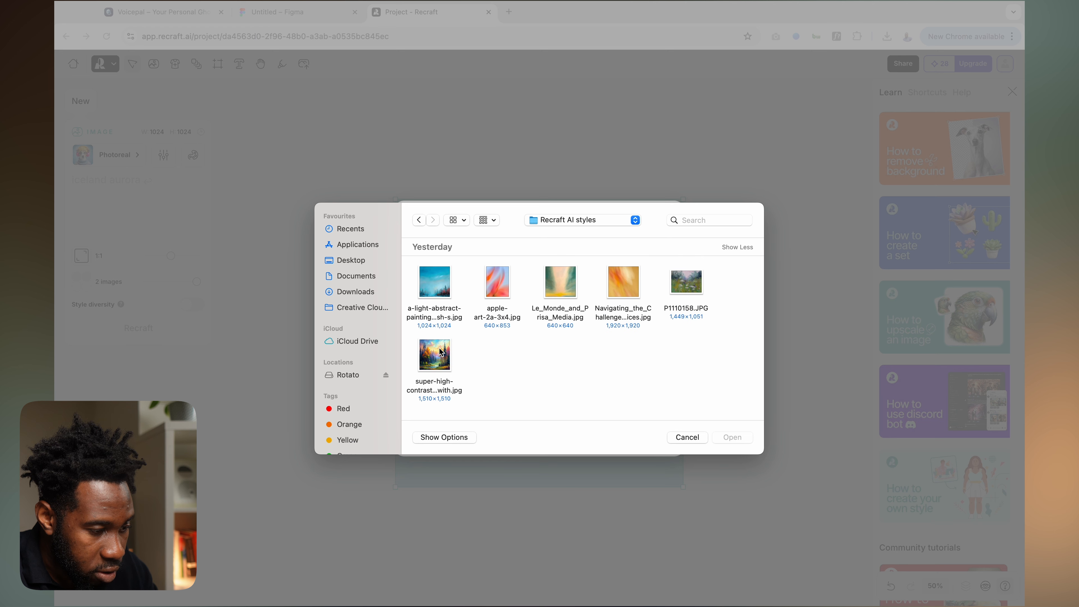
pyautogui.click(441, 301)
pyautogui.keyDown('super'); pyautogui.click(499, 297); pyautogui.keyUp('super')
pyautogui.keyDown('super'); pyautogui.click(551, 289); pyautogui.keyUp('super')
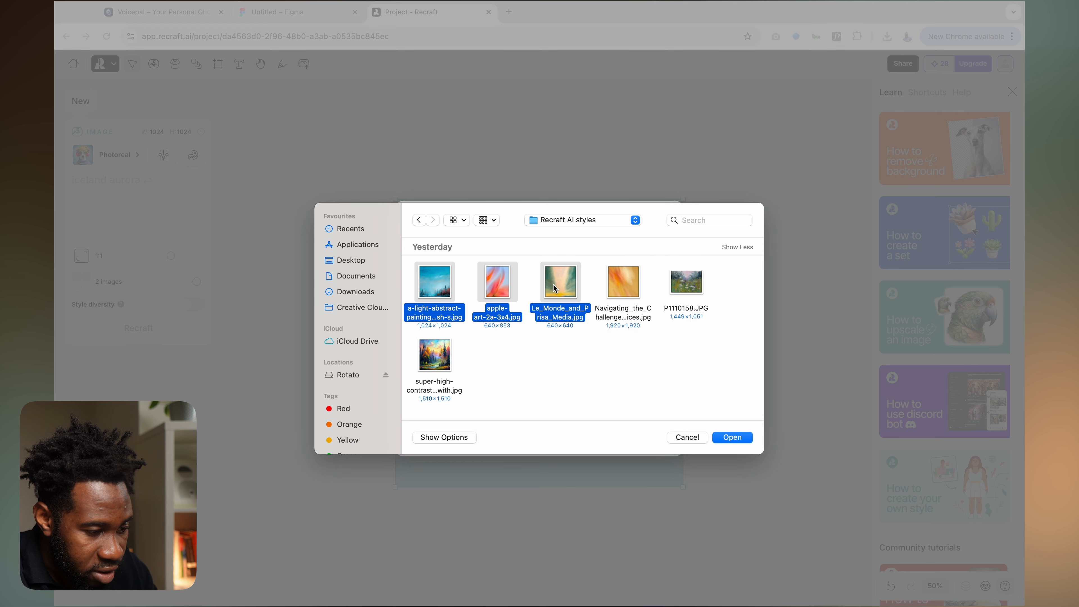
pyautogui.keyDown('super'); pyautogui.click(616, 290); pyautogui.keyUp('super')
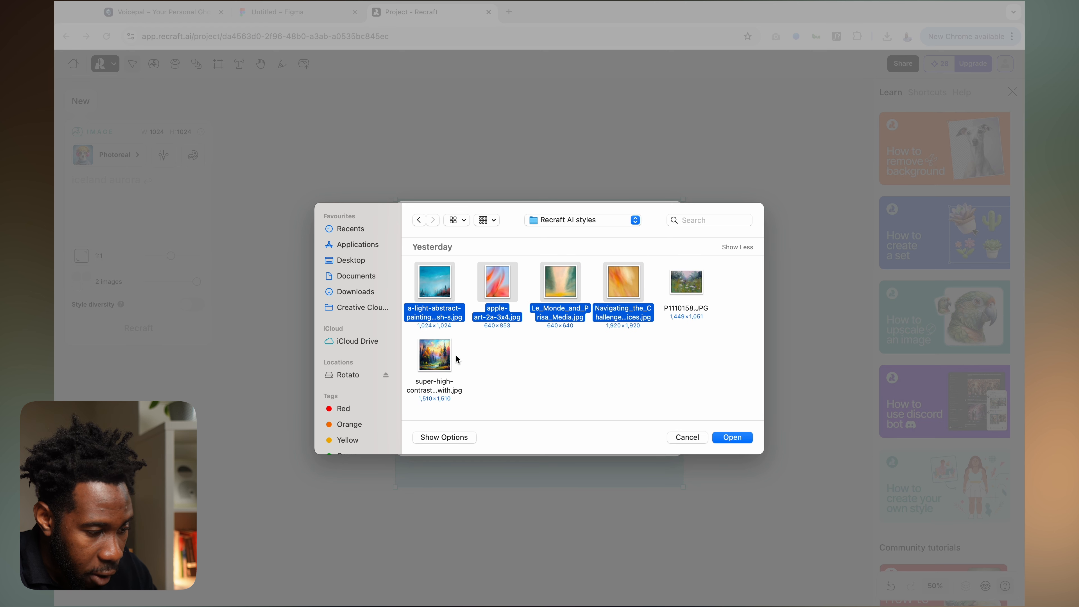
pyautogui.keyDown('super'); pyautogui.click(434, 357); pyautogui.keyUp('super')
pyautogui.click(734, 437)
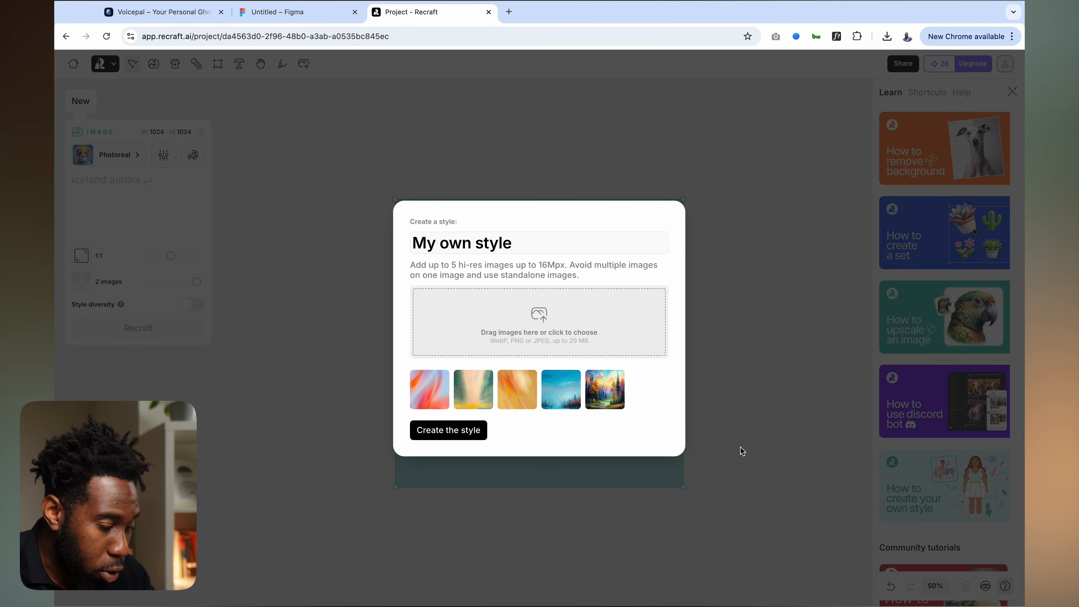
pyautogui.moveTo(436, 390)
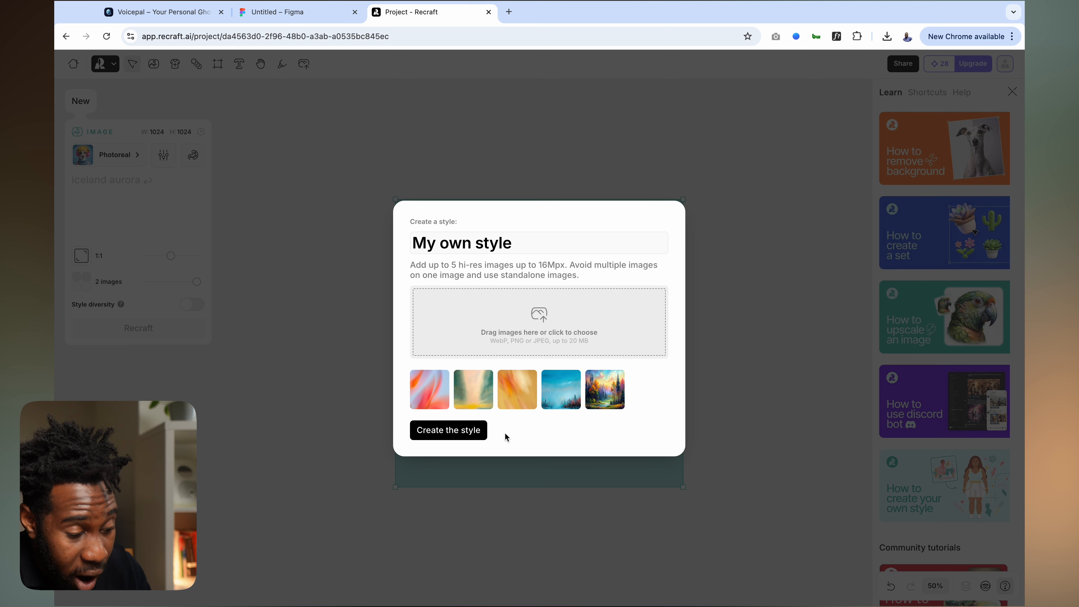
pyautogui.click(476, 438)
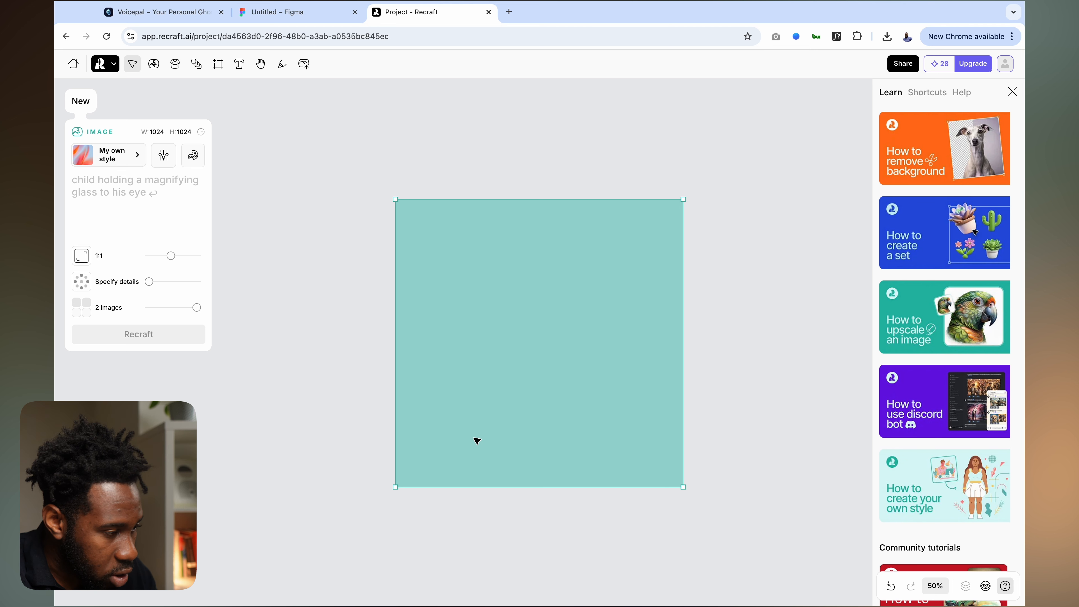
# Set the new image's width and height to 1600 each.
pyautogui.click(160, 133)
pyautogui.write('1200')
pyautogui.press('Return')
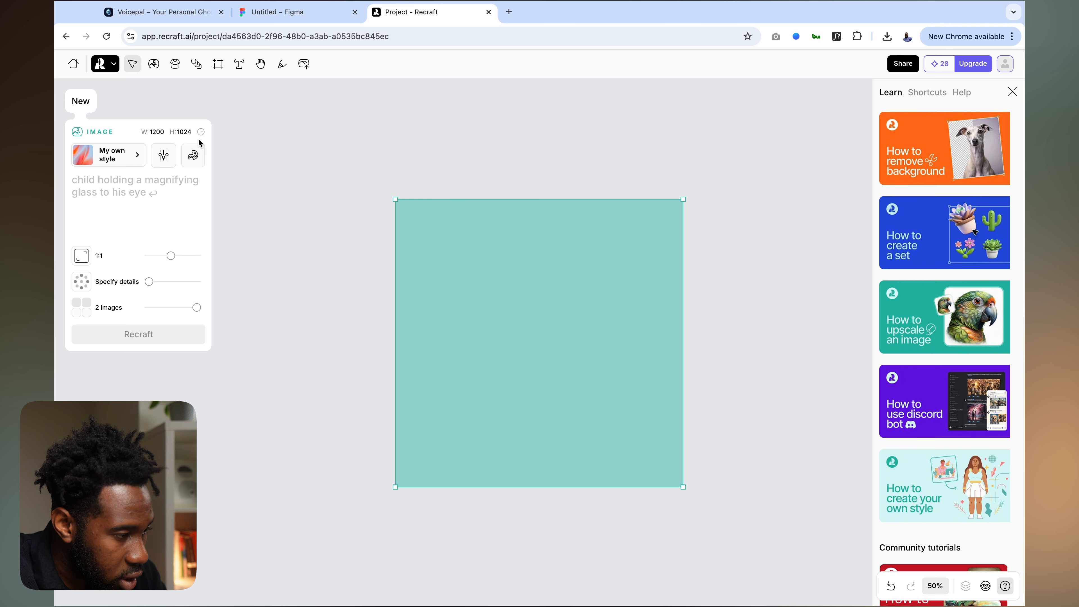
pyautogui.click(190, 132)
pyautogui.write('1600')
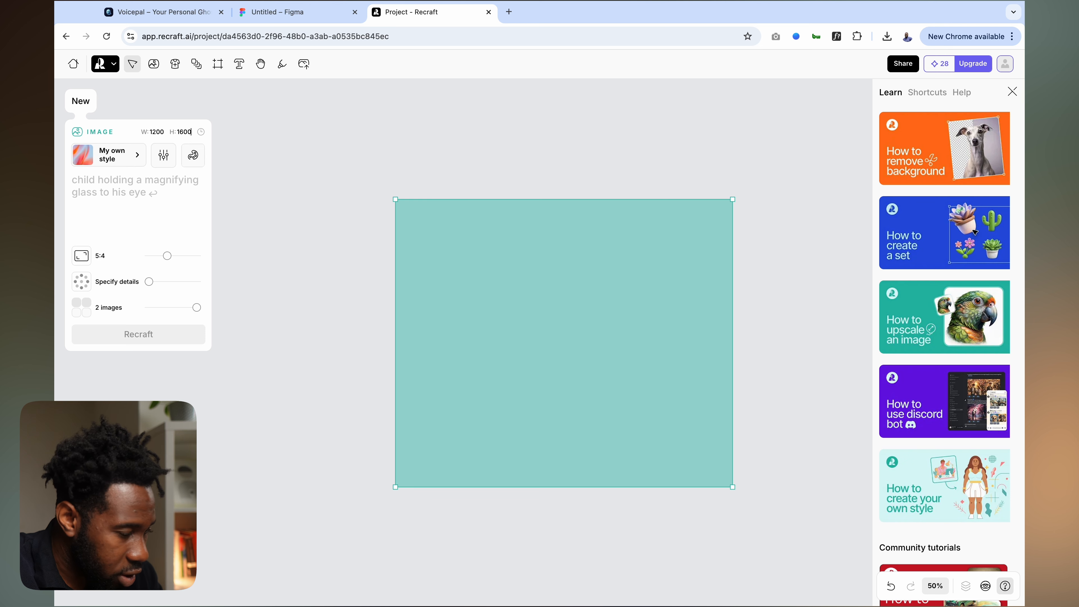
pyautogui.click(164, 133)
pyautogui.write('1600')
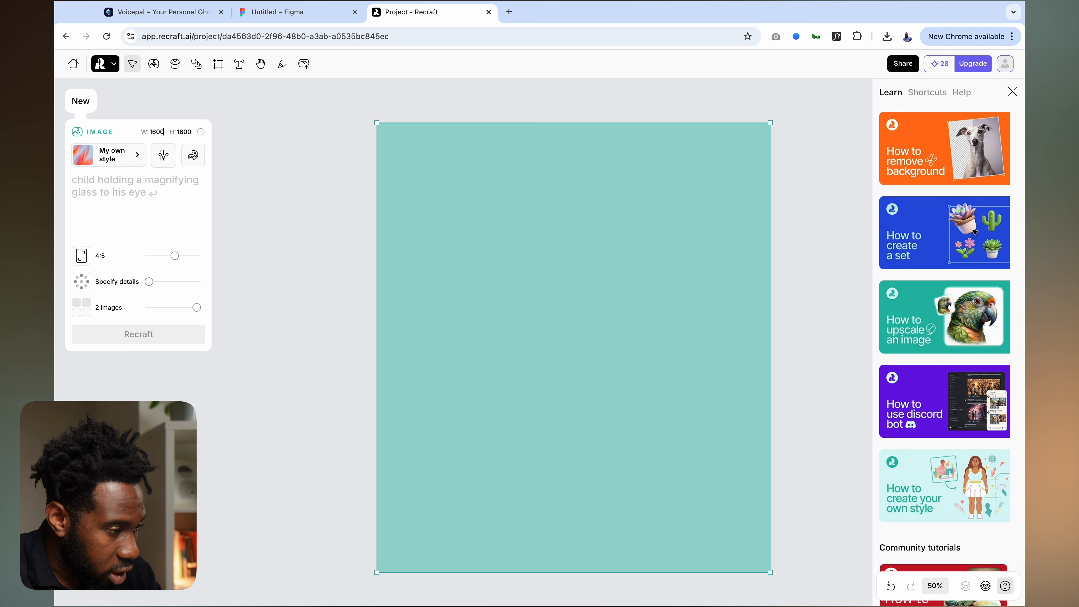
pyautogui.click(122, 211)
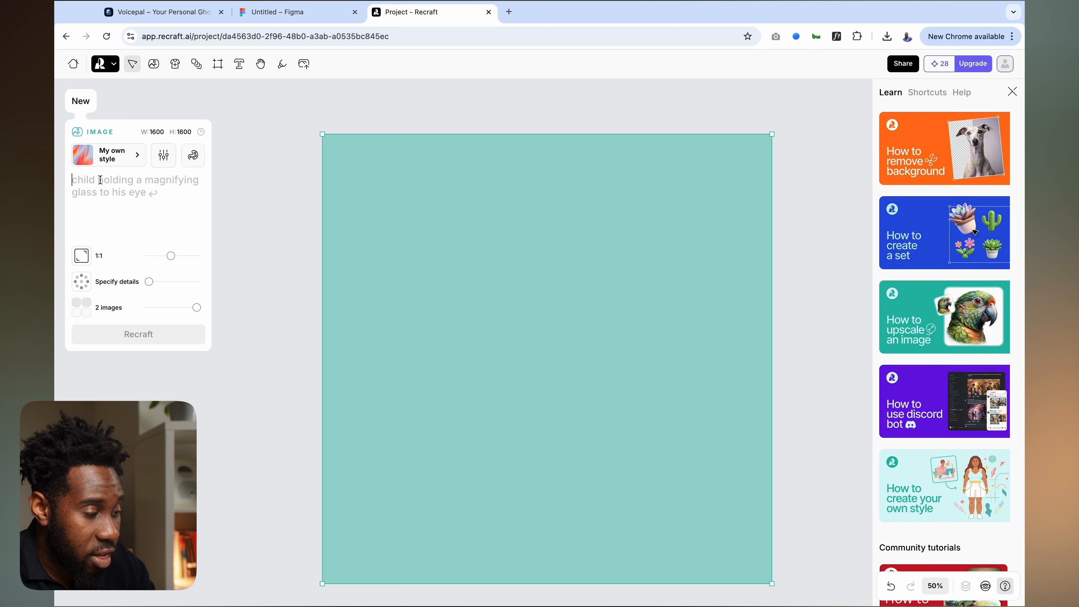
# Enter the image prompt "A painting depicitng a dense forest with soft brush strokes blending from dark blue to red".
pyautogui.click(100, 179)
pyautogui.write('A')
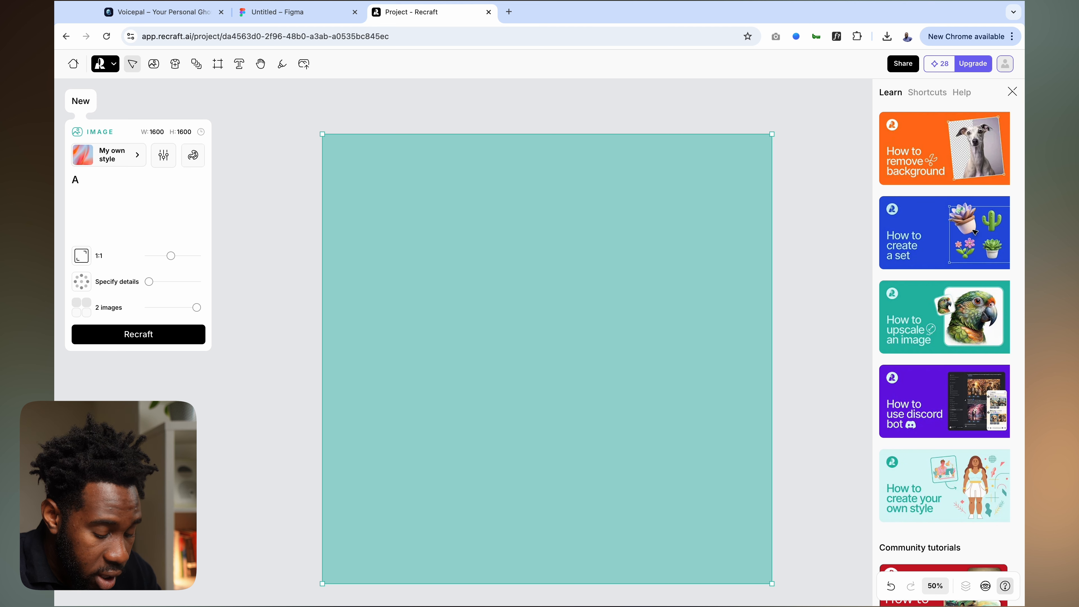
pyautogui.write(' pain')
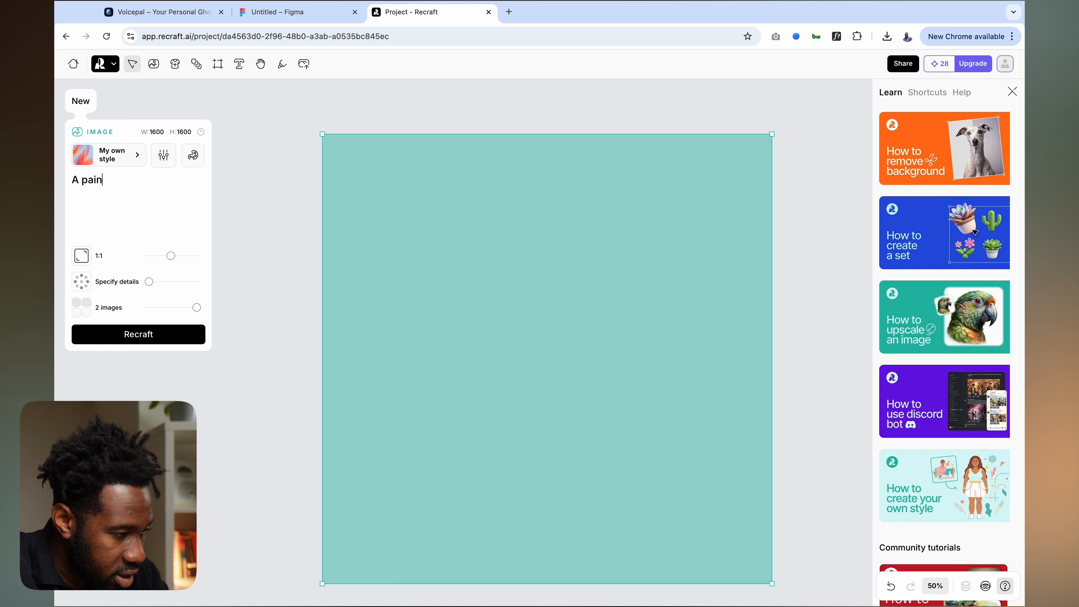
pyautogui.write('ti')
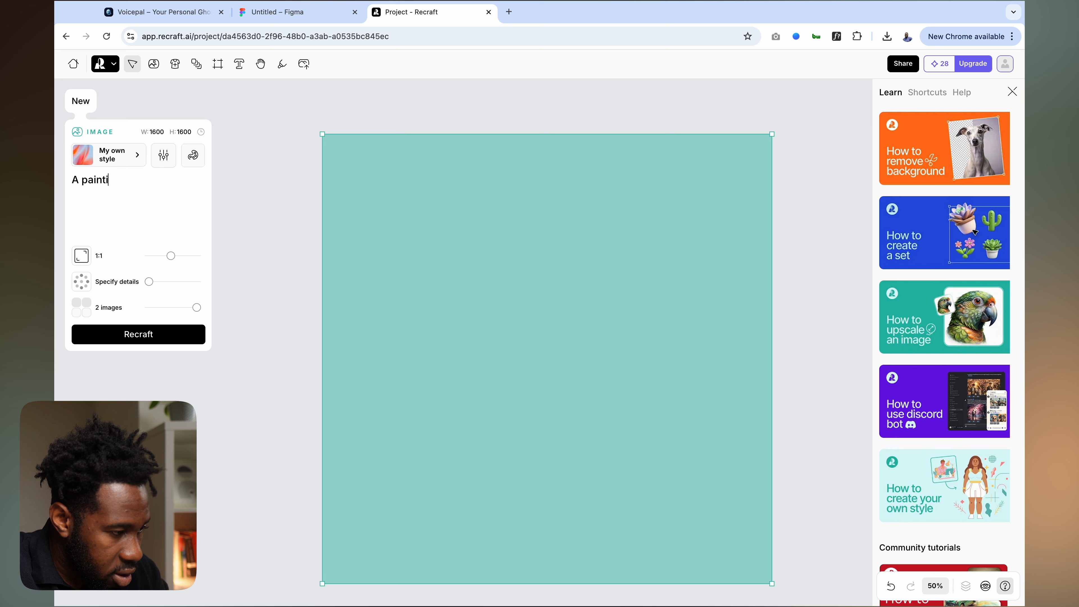
pyautogui.write('ng depicitng a dn')
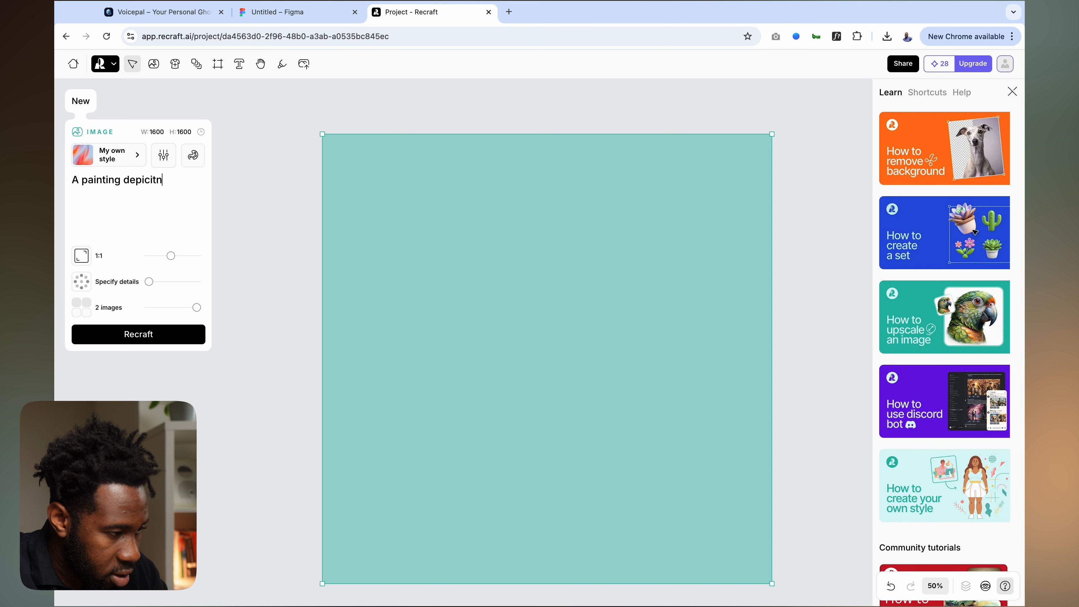
pyautogui.press('BackSpace')
pyautogui.write('emos')
pyautogui.press('BackSpace')
pyautogui.press('BackSpace')
pyautogui.press('BackSpace')
pyautogui.write('nse forest ')
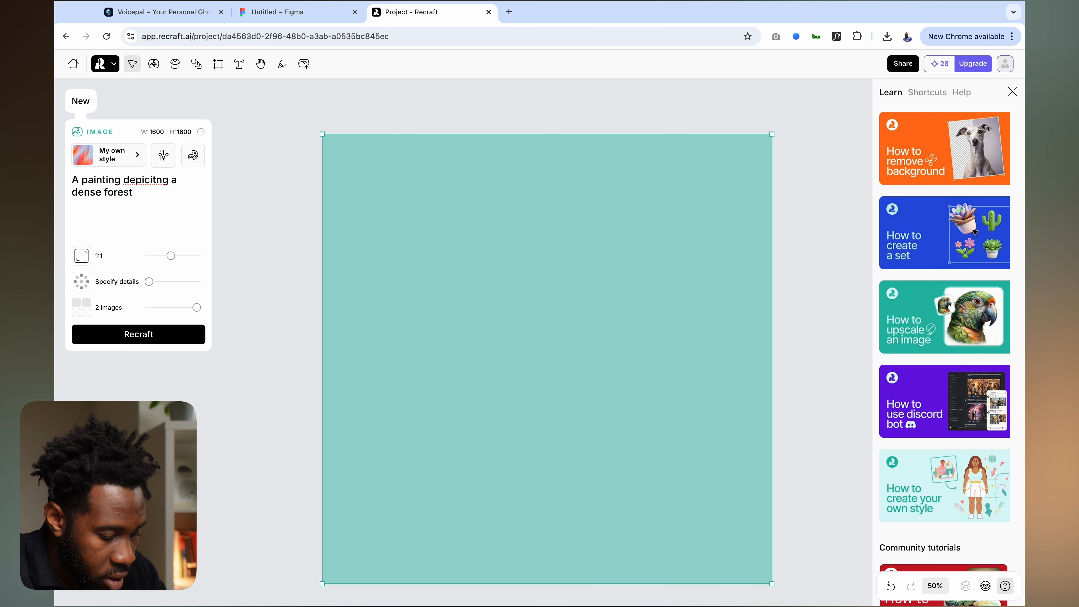
pyautogui.write('with soft brus')
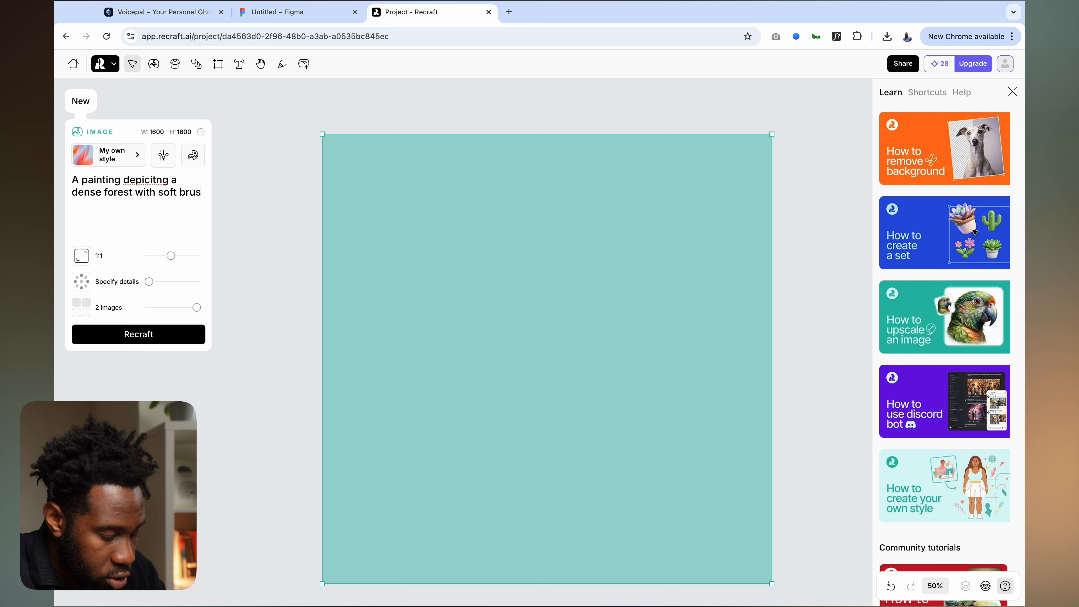
pyautogui.write('h strokes beln')
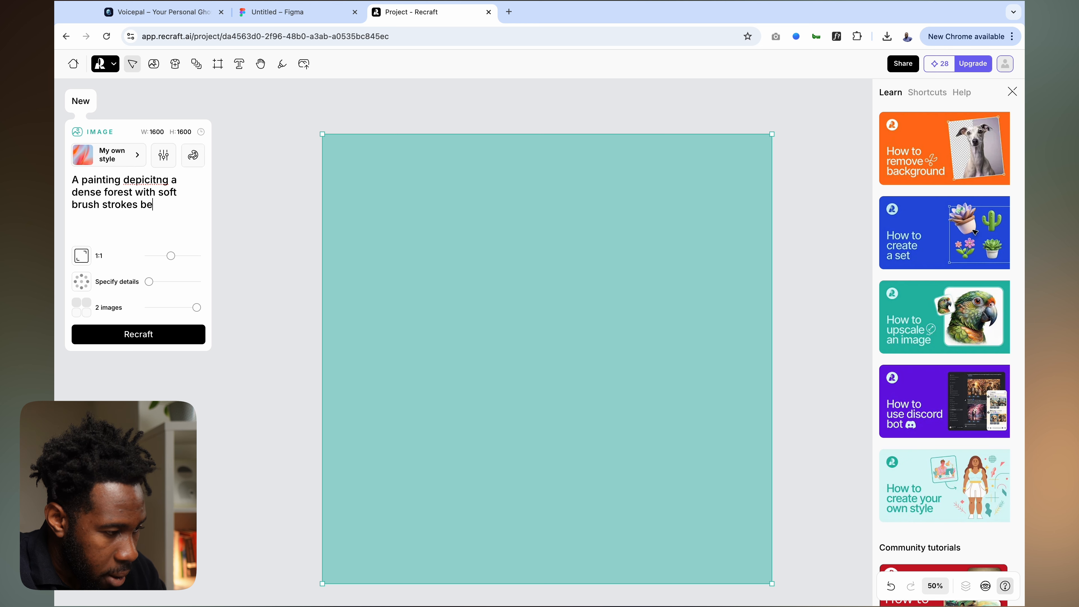
pyautogui.press('BackSpace')
pyautogui.press('BackSpace')
pyautogui.press('BackSpace')
pyautogui.write('lending fr')
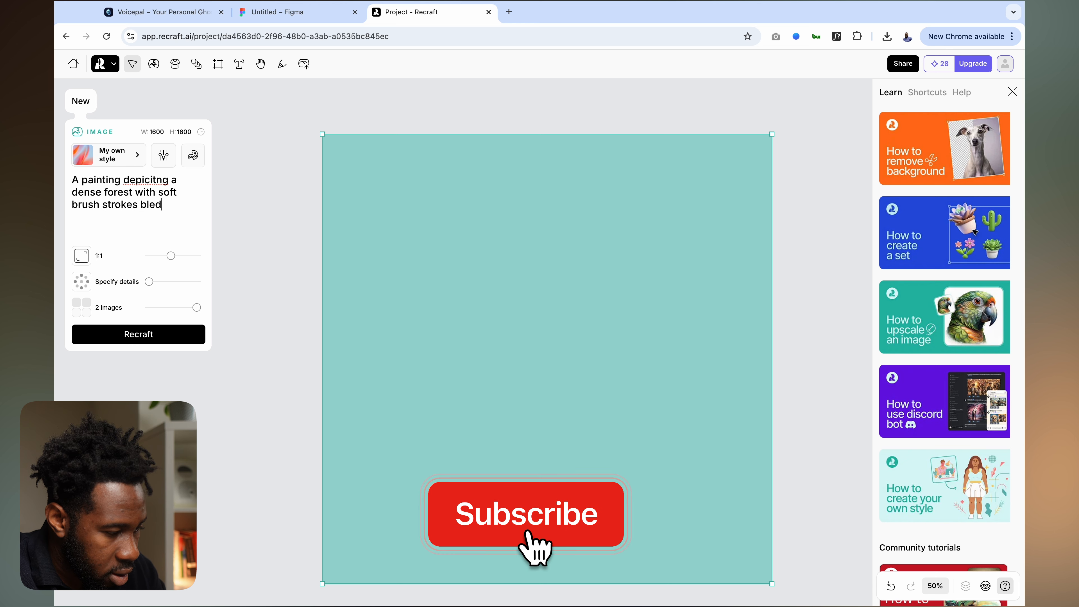
pyautogui.write('om')
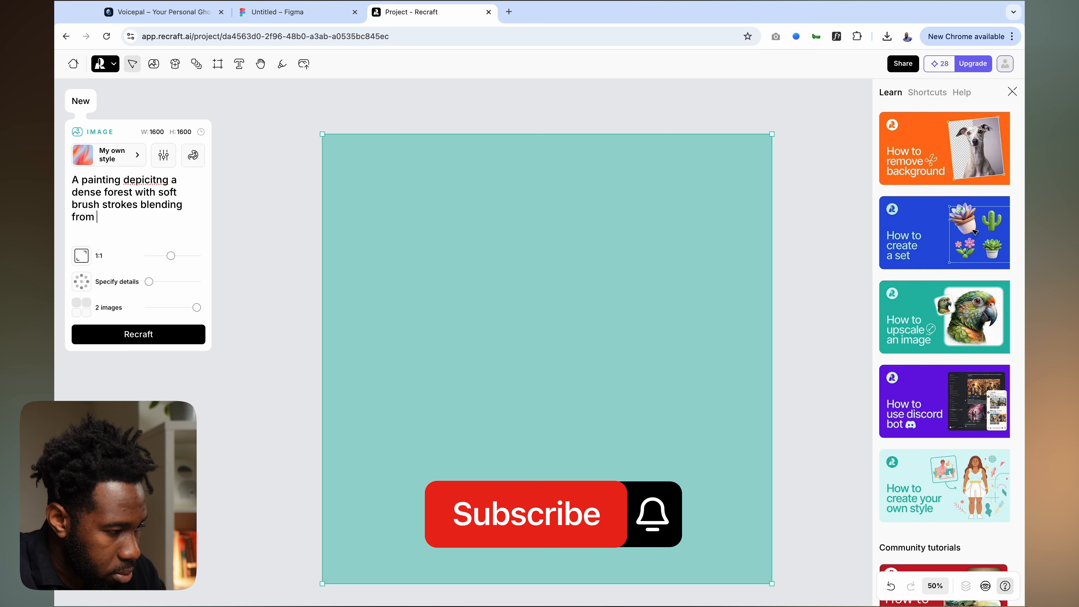
pyautogui.write(' d')
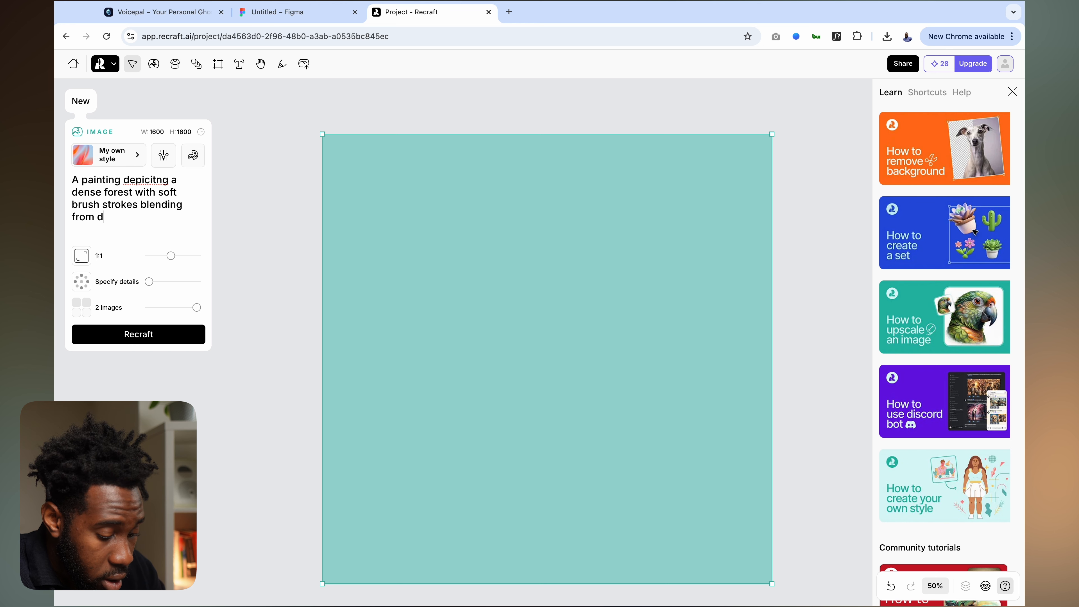
pyautogui.write('ark blur t')
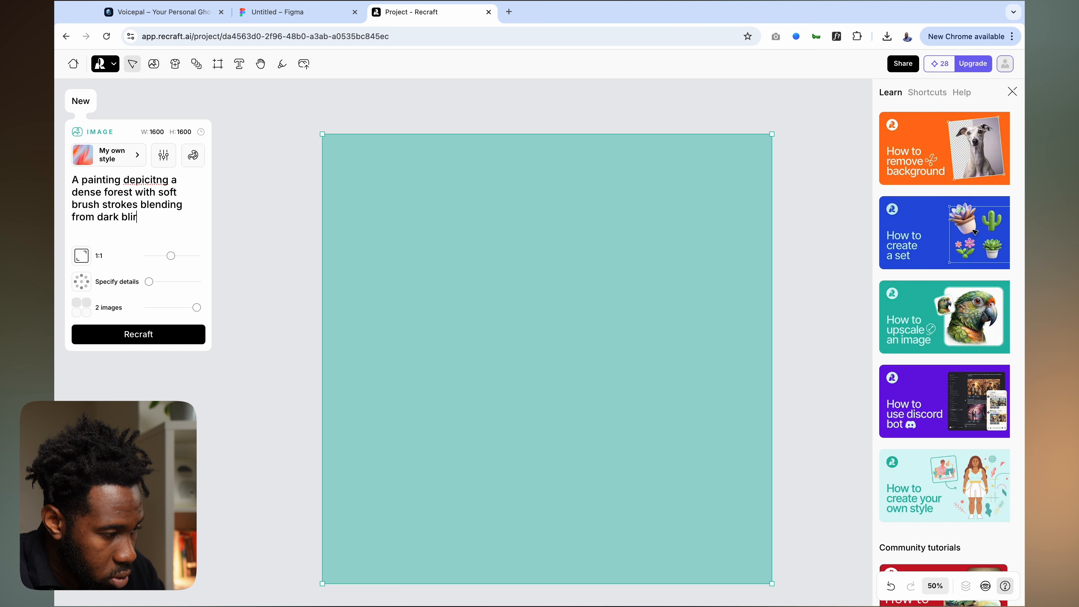
pyautogui.press('BackSpace')
pyautogui.press('BackSpace')
pyautogui.press('BackSpace')
pyautogui.write('e to red')
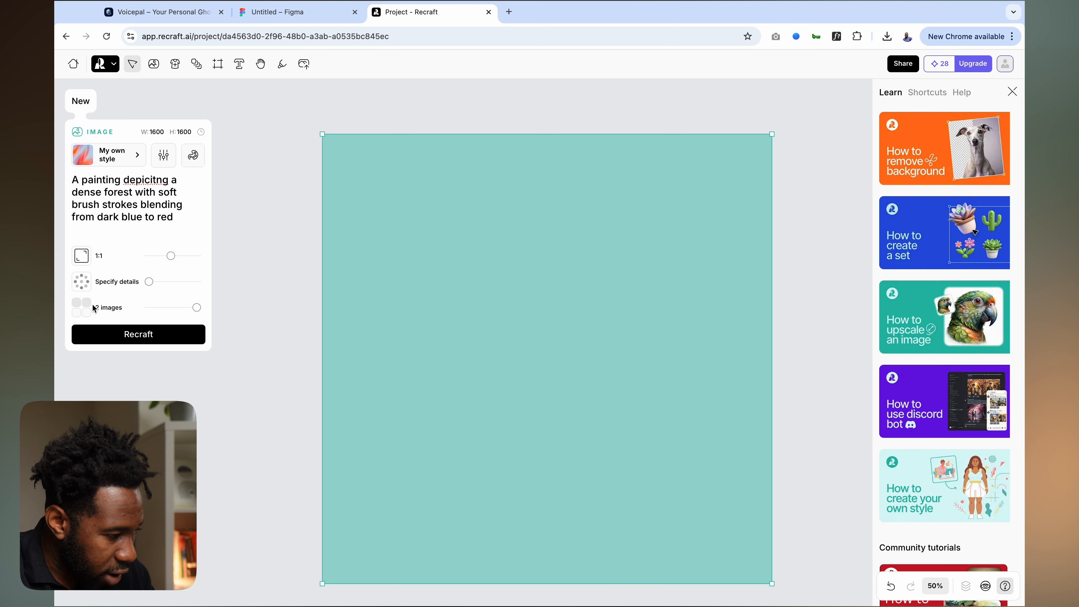
pyautogui.click(194, 310)
pyautogui.moveTo(194, 310); pyautogui.dragTo(153, 308)
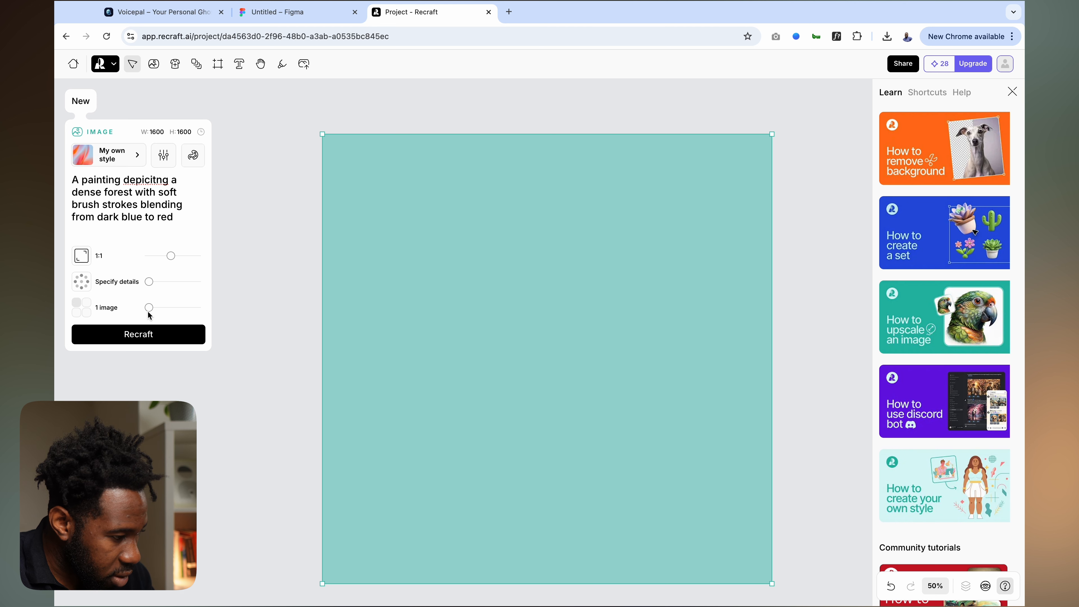
pyautogui.click(184, 308)
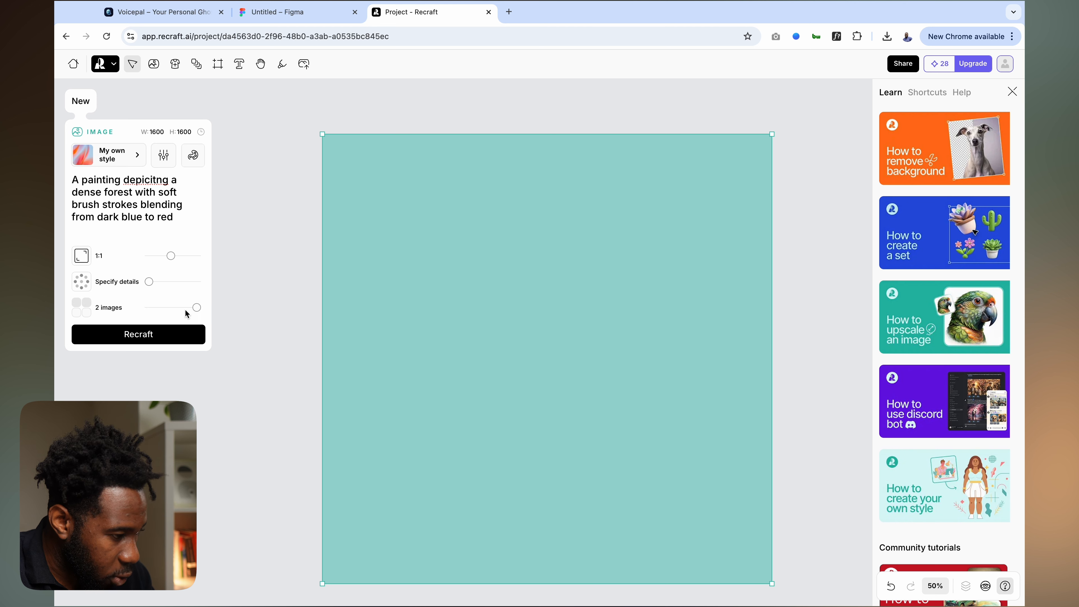
# Set the level of detail to Medium and generate the forest images.
pyautogui.click(165, 282)
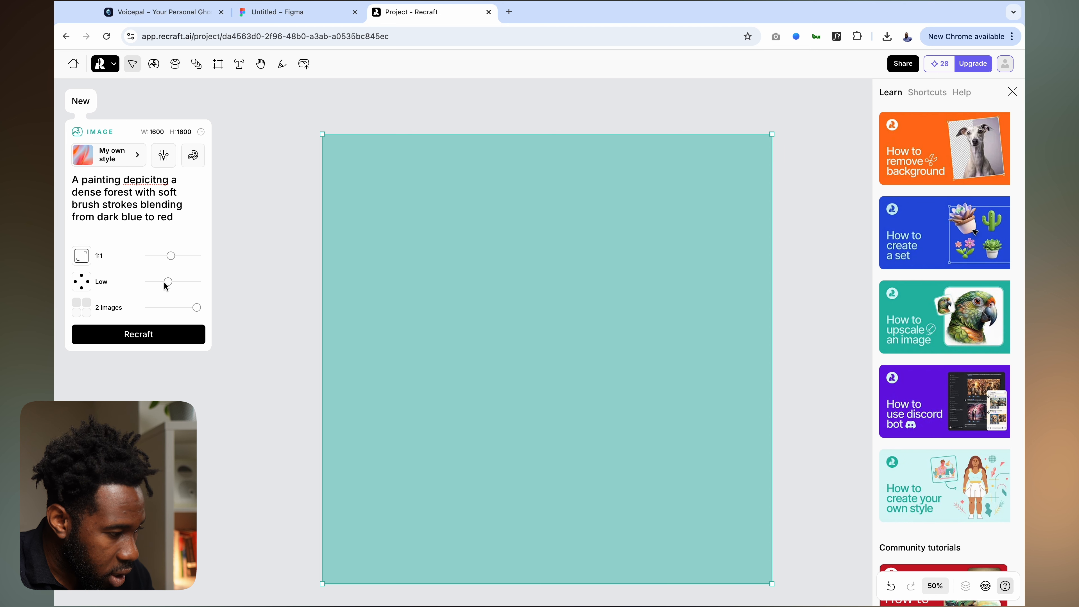
pyautogui.moveTo(169, 281)
pyautogui.mouseDown()
pyautogui.moveTo(199, 283)
pyautogui.moveTo(178, 282)
pyautogui.mouseUp()
pyautogui.click(160, 336)
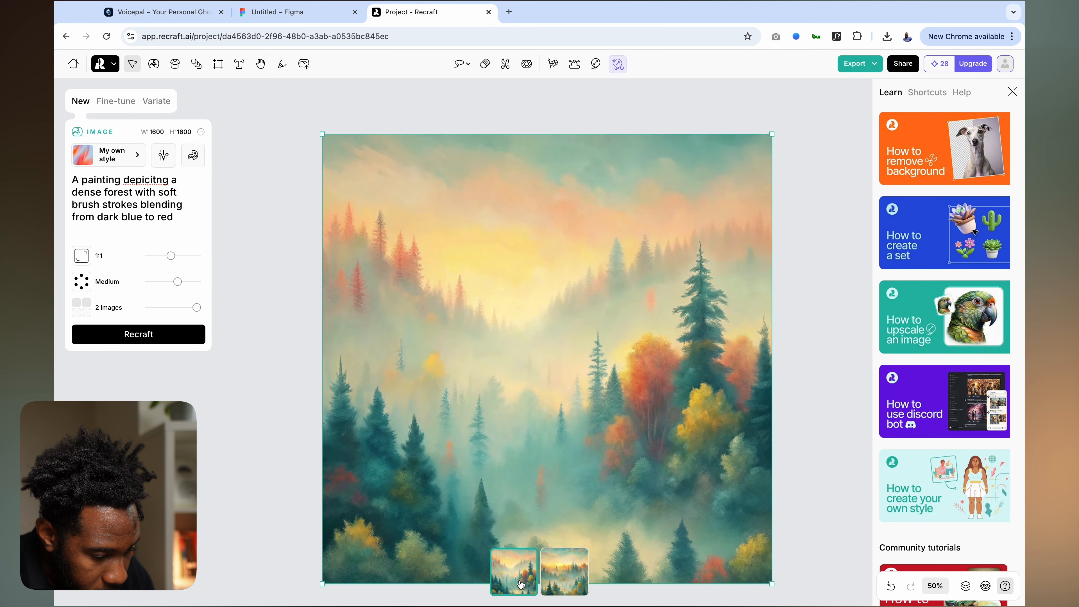
# Compare the two generated forest variants and insert "high contrast" before "painting" in the prompt.
pyautogui.click(565, 585)
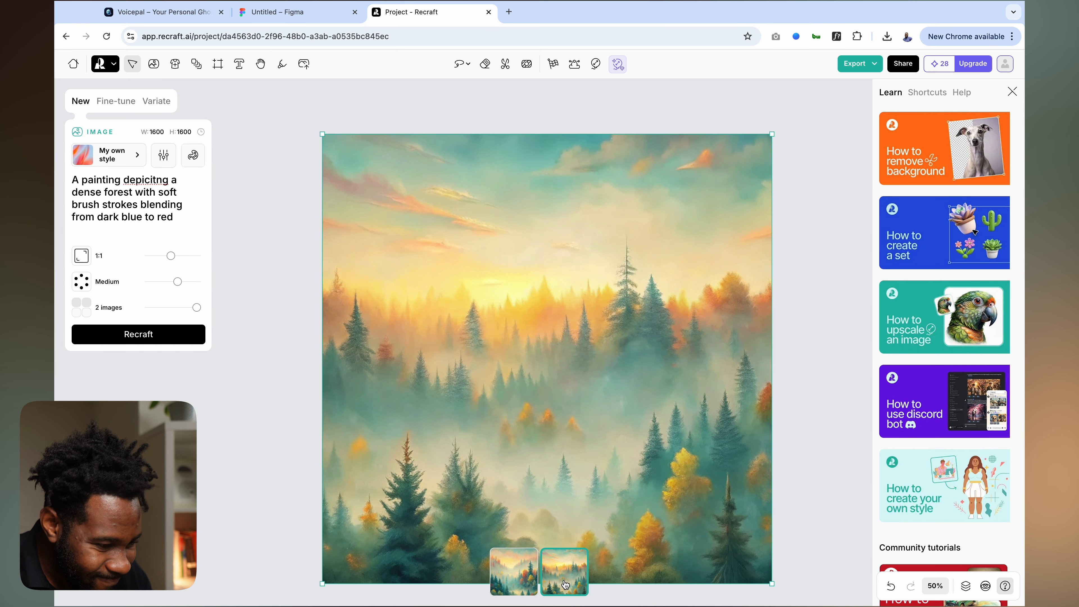
pyautogui.click(529, 583)
pyautogui.click(81, 180)
pyautogui.write('high co')
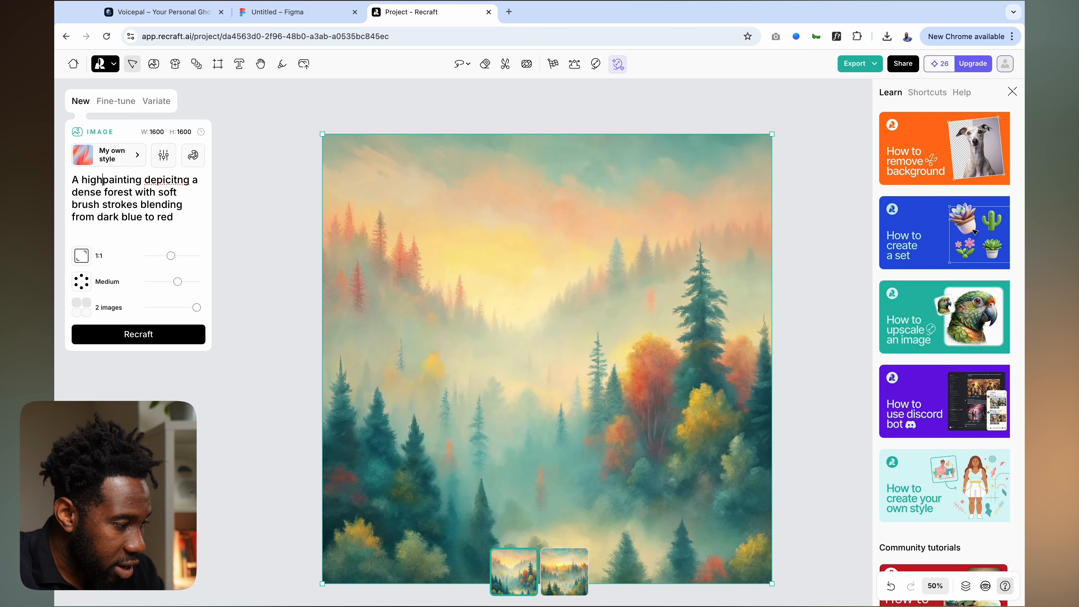
pyautogui.write('nrt')
pyautogui.press('BackSpace')
pyautogui.press('BackSpace')
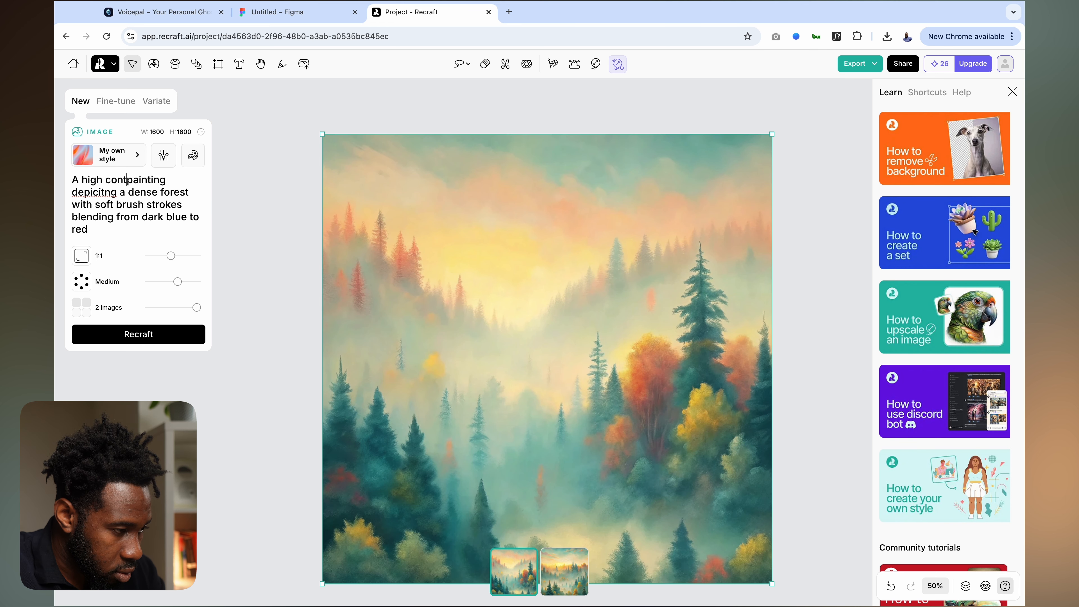
pyautogui.write('trast')
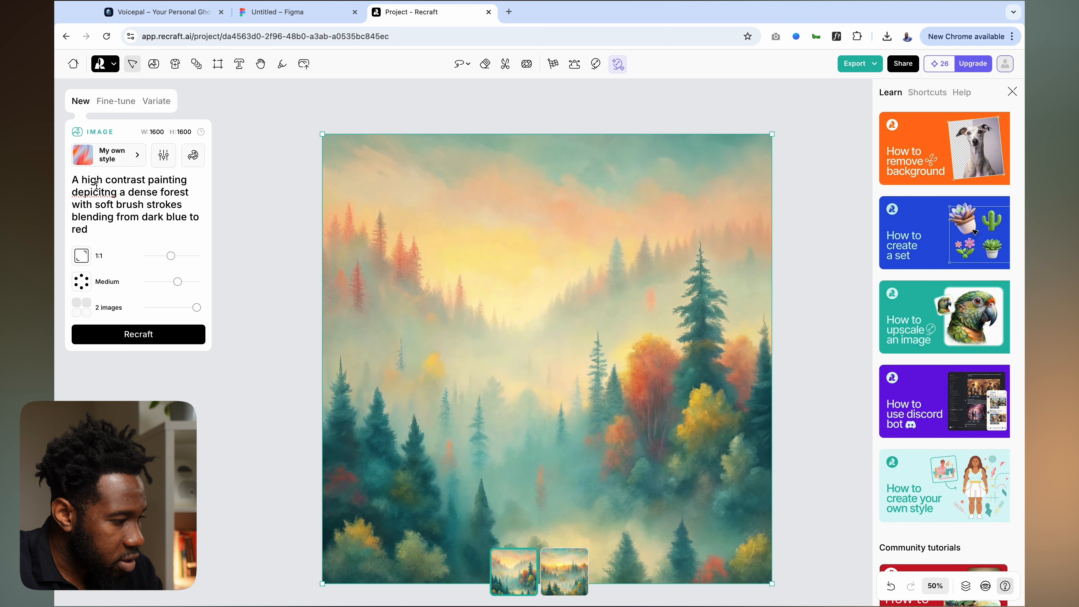
# Replace "dense" with "scanty" in the forest prompt and generate new images.
pyautogui.click(155, 194)
pyautogui.press('BackSpace')
pyautogui.press('BackSpace')
pyautogui.press('BackSpace')
pyautogui.press('BackSpace')
pyautogui.press('BackSpace')
pyautogui.write('scanty')
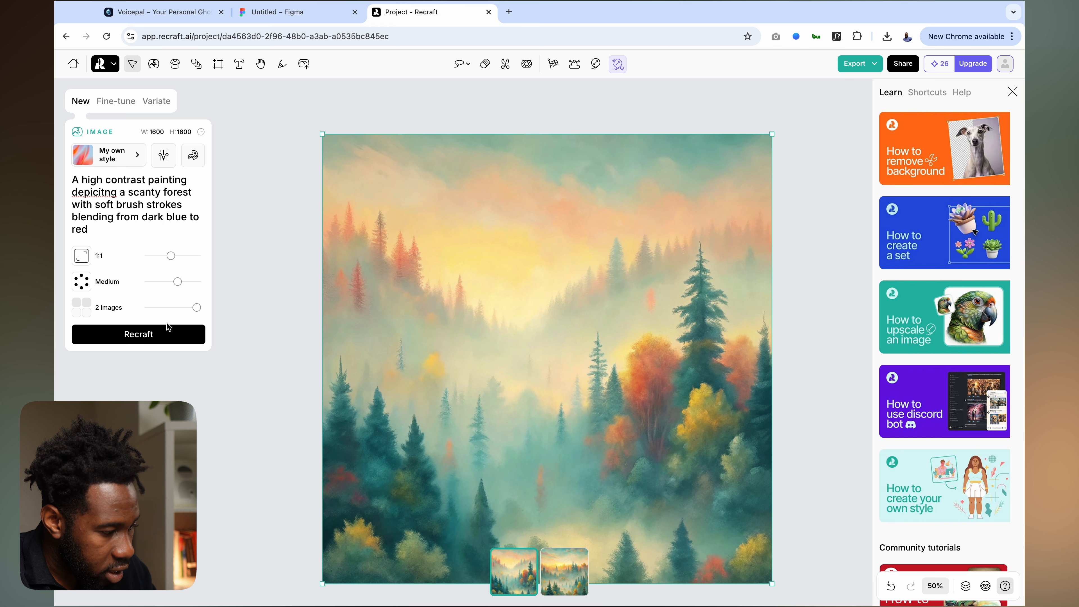
pyautogui.click(157, 335)
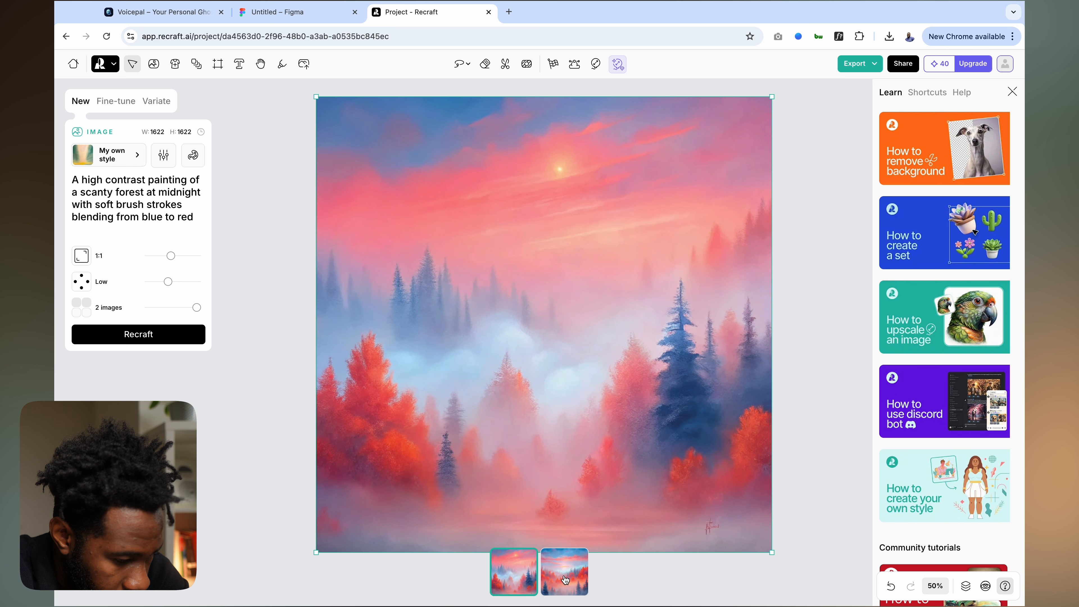
# Generate the scanty midnight forest blending from dark blue at the top to red, and choose the second, blue variant.
pyautogui.click(565, 579)
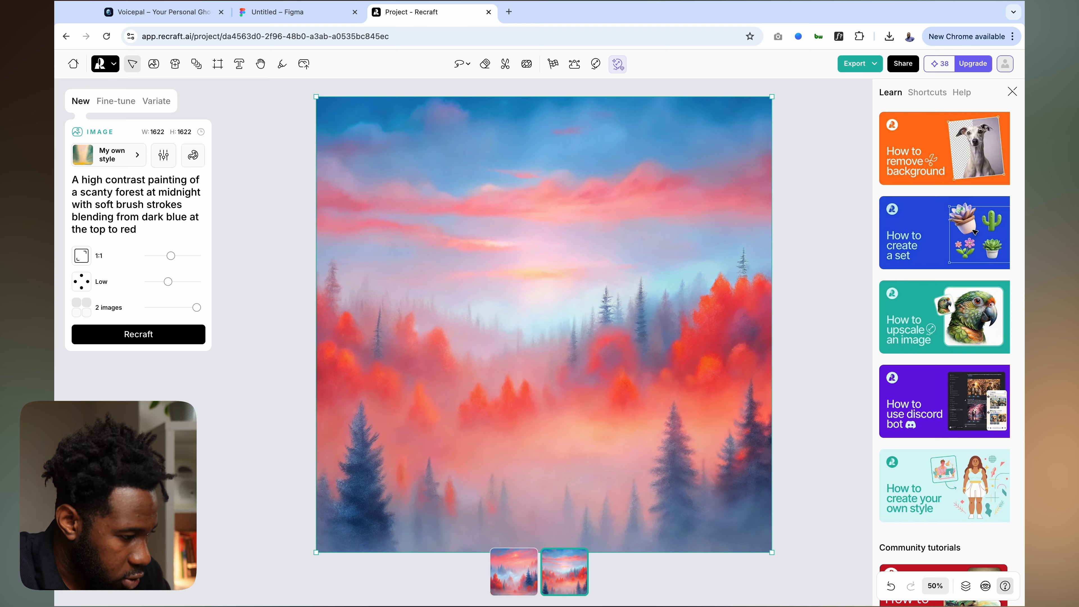
pyautogui.click(180, 338)
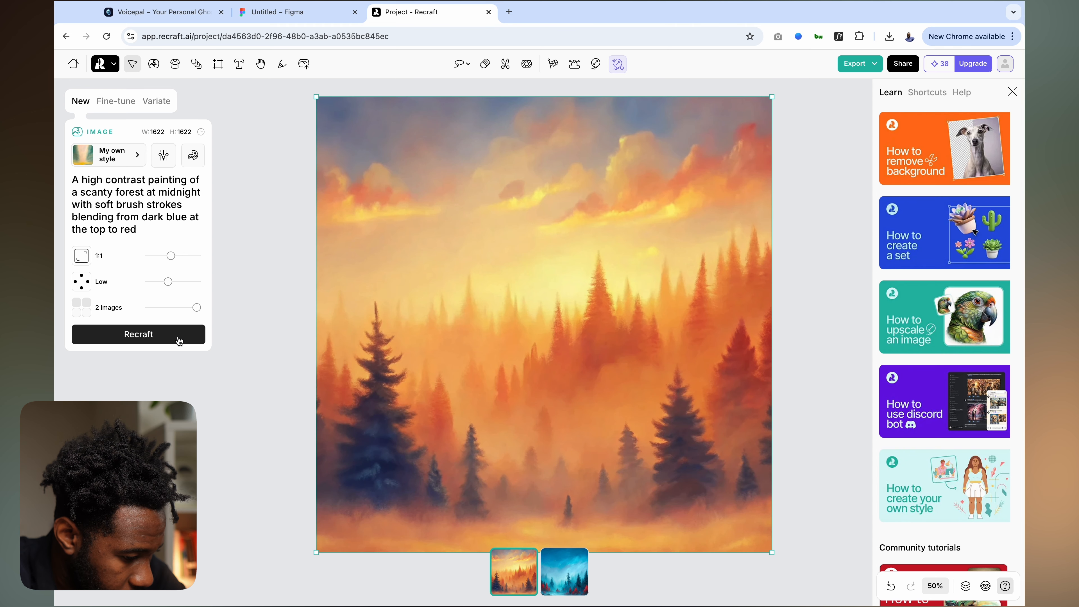
pyautogui.click(558, 589)
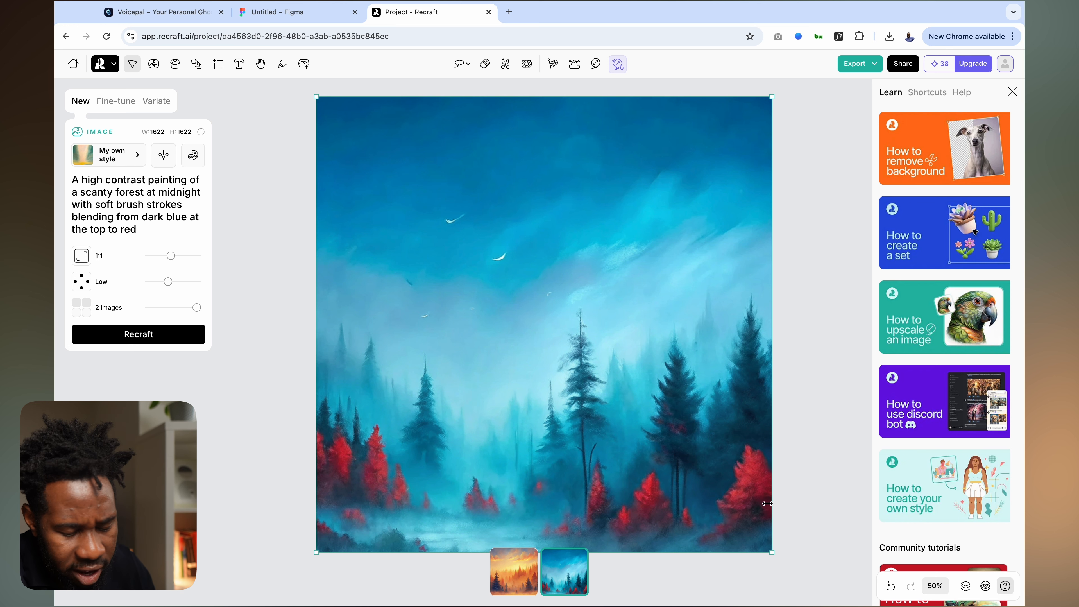
# Export the blue midnight forest painting as a JPG.
pyautogui.rightClick(759, 506)
pyautogui.moveTo(751, 595)
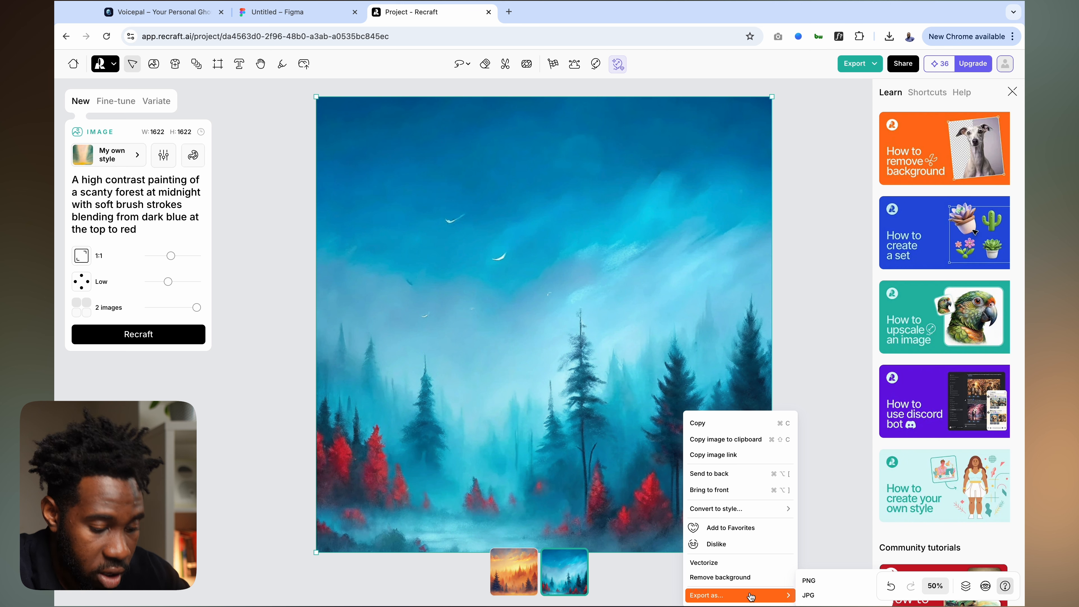
pyautogui.click(821, 596)
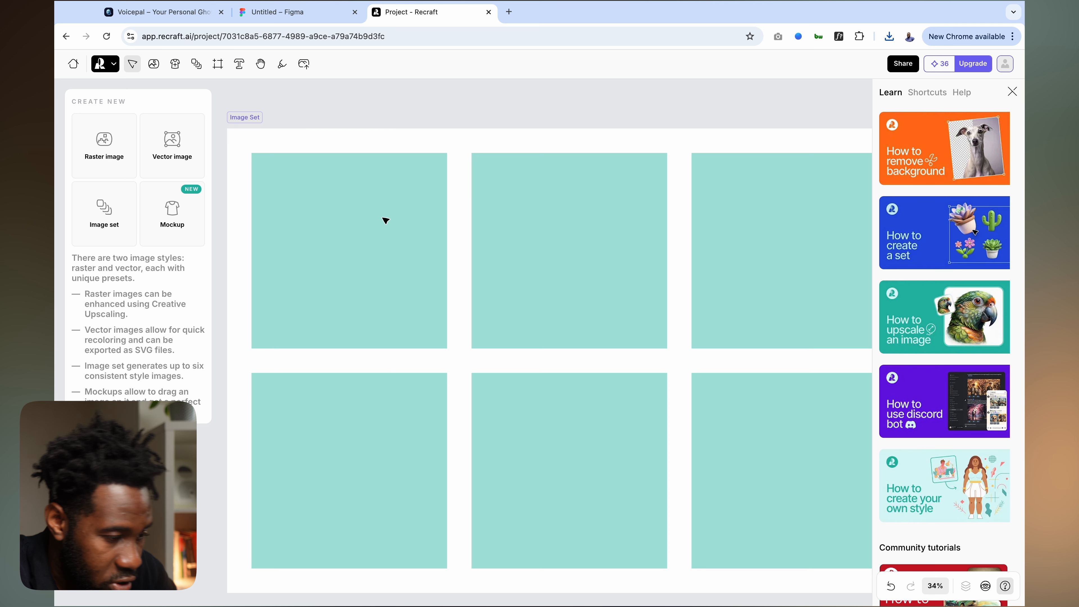
# Generate the image set in the custom style for a quiet beach day, beach sunrise with palm trees, sound waves painting and calm desert day.
pyautogui.scroll(-1, 590, 285)
pyautogui.scroll(-2, 591, 285)
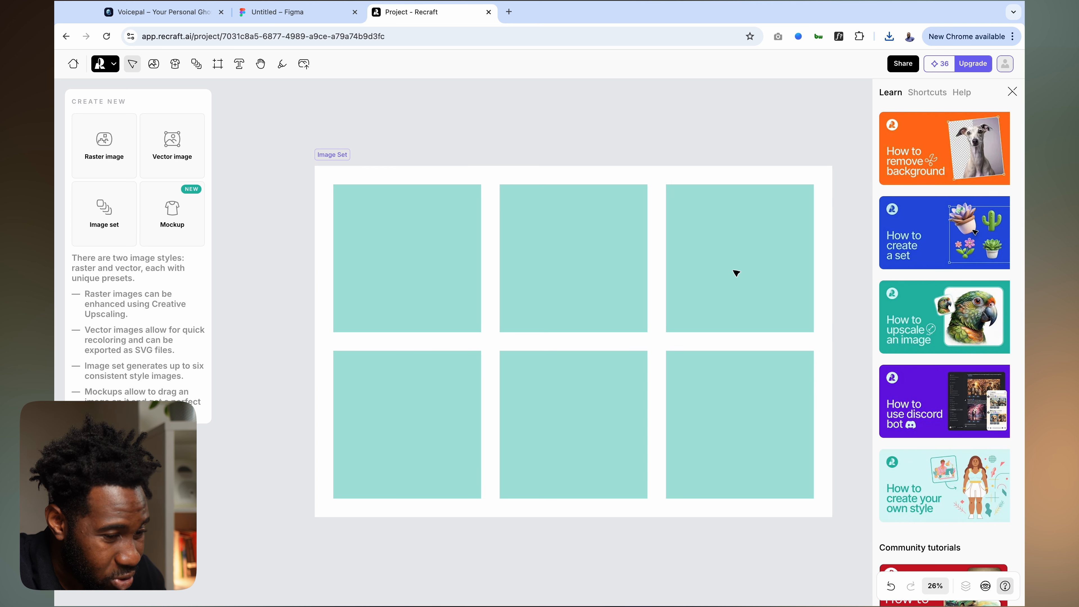
pyautogui.scroll(1, 734, 278)
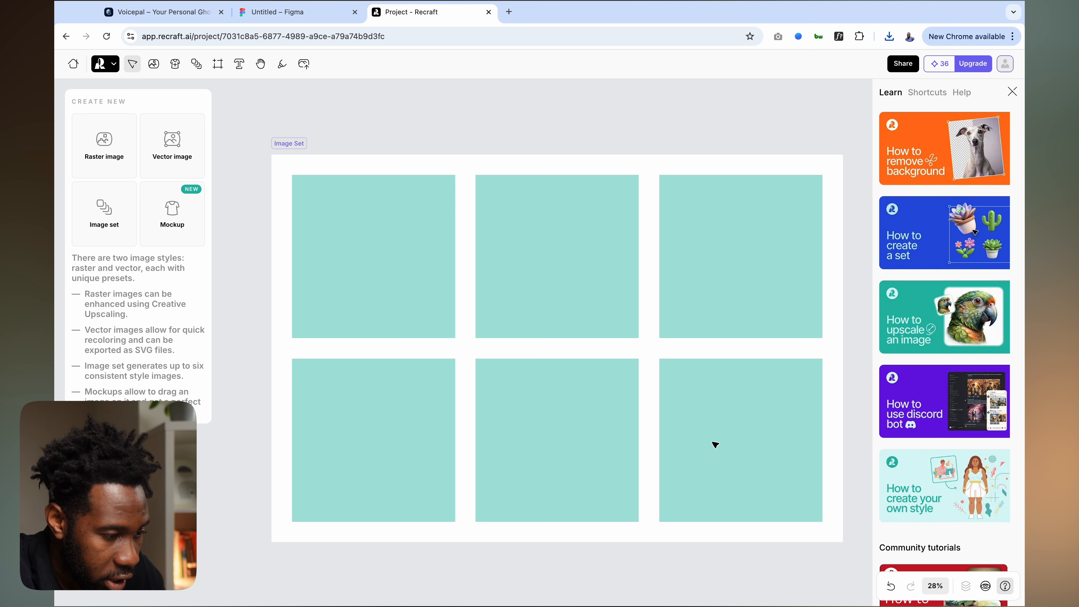
pyautogui.click(291, 143)
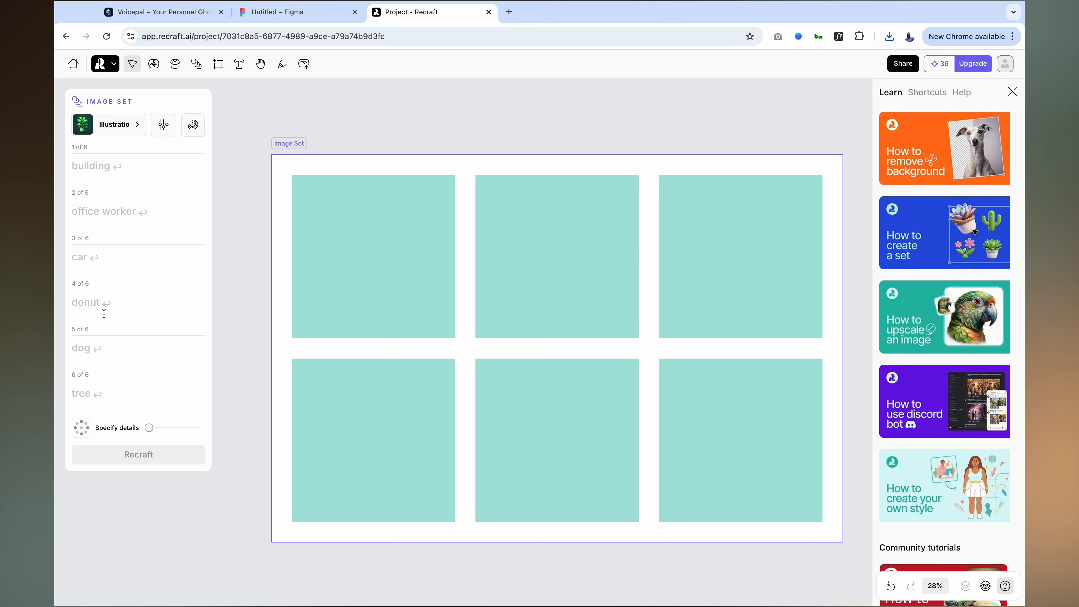
pyautogui.click(96, 170)
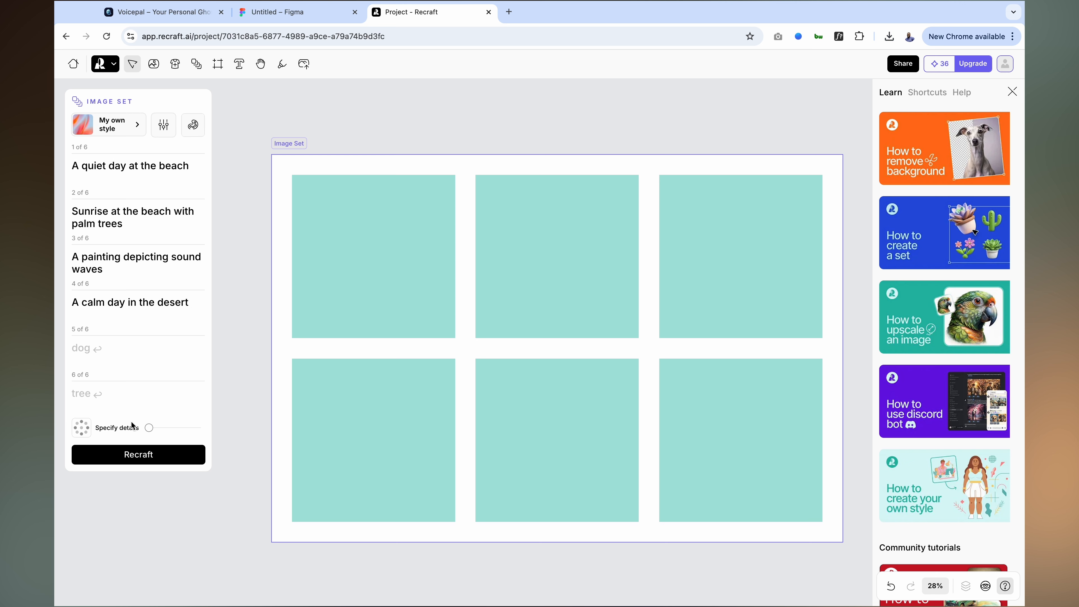
pyautogui.click(147, 462)
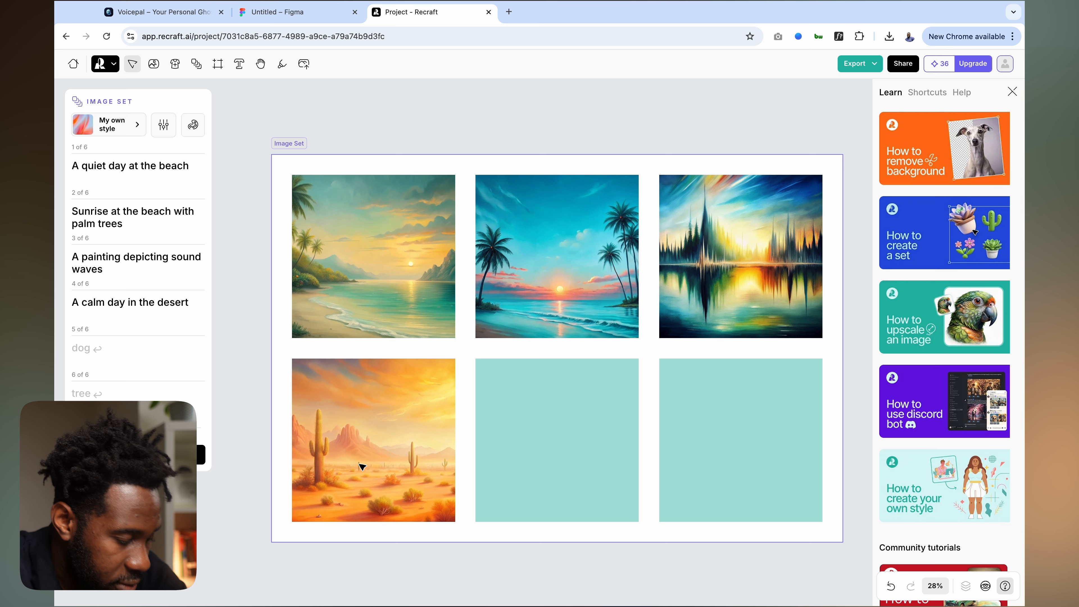
# Add "with red tones" to the sound waves image's prompt and regenerate that image.
pyautogui.click(383, 477)
pyautogui.click(702, 305)
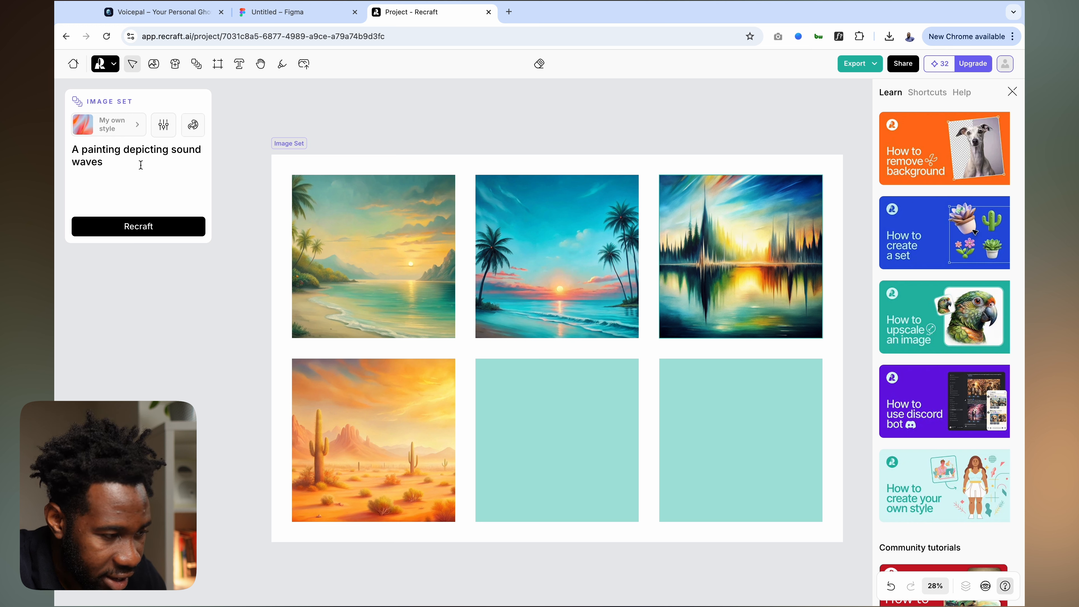
pyautogui.write('with red')
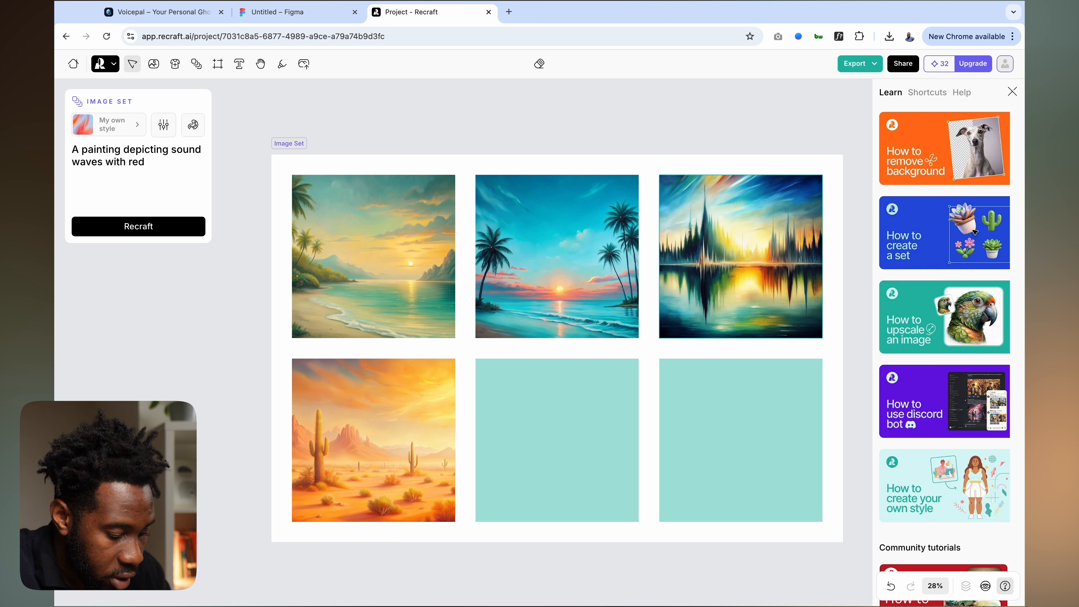
pyautogui.write(' hones')
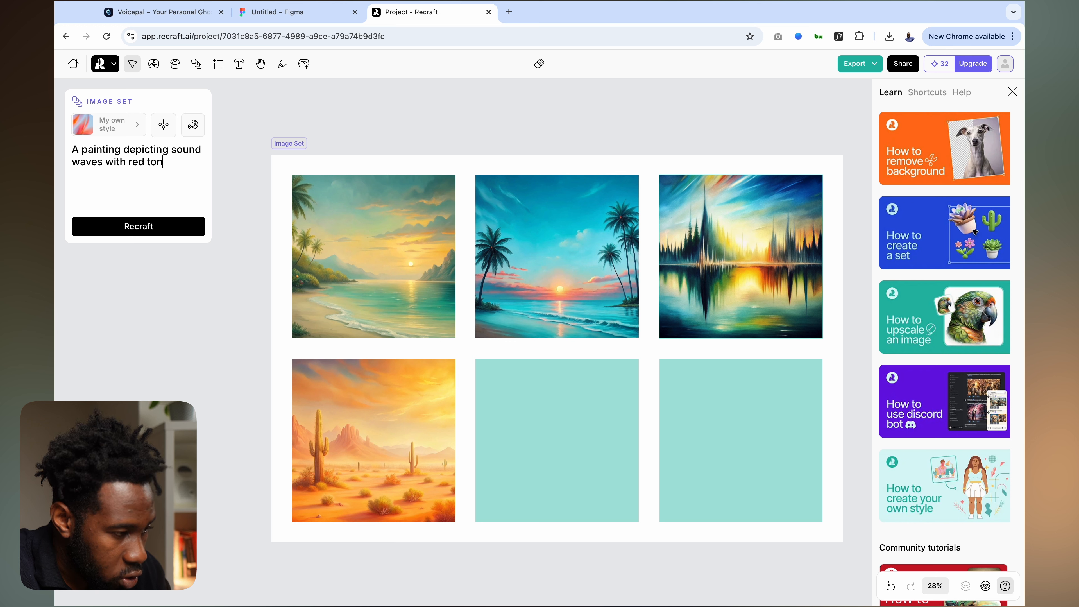
pyautogui.click(139, 221)
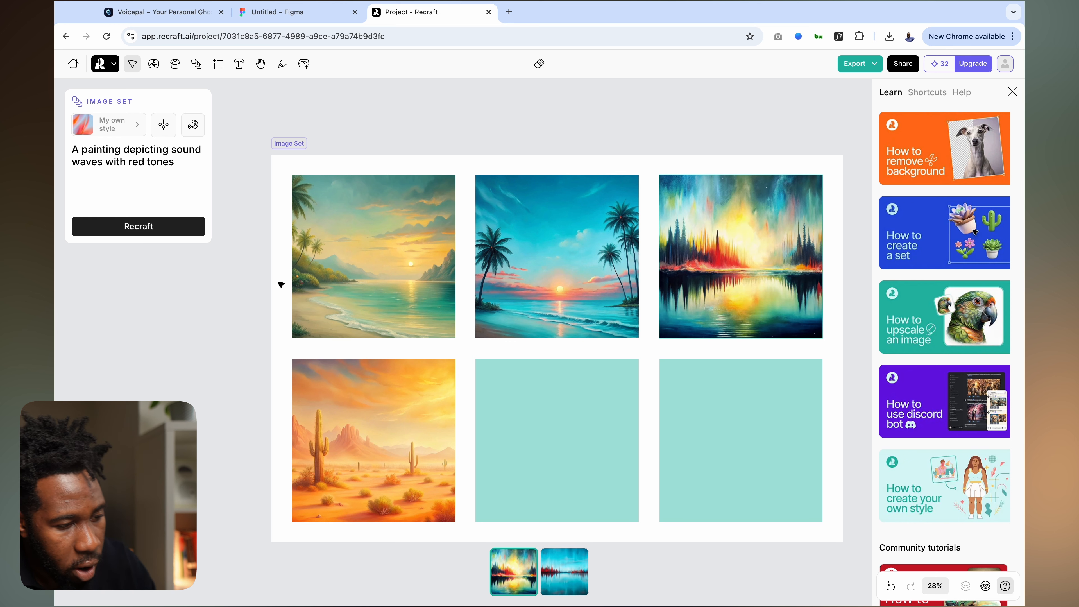
# Select the four generated images in the set and export them.
pyautogui.click(357, 309)
pyautogui.keyDown('shift'); pyautogui.click(517, 308); pyautogui.keyUp('shift')
pyautogui.keyDown('shift'); pyautogui.click(721, 287); pyautogui.keyUp('shift')
pyautogui.keyDown('shift'); pyautogui.click(427, 417); pyautogui.keyUp('shift')
pyautogui.rightClick(422, 438)
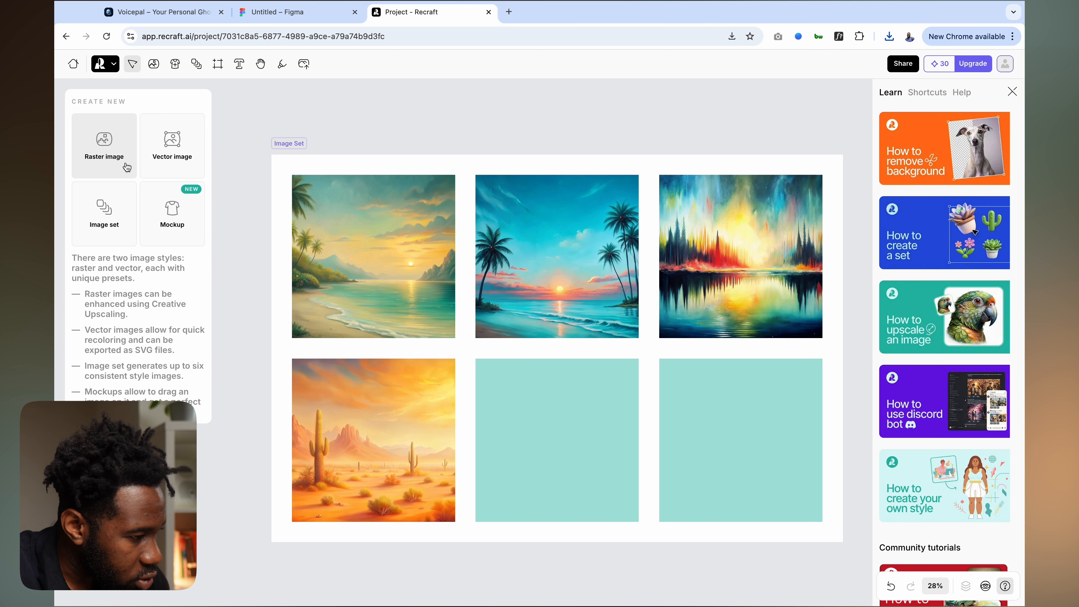
# Create a new raster image and move the image set clear of it on the canvas.
pyautogui.click(127, 167)
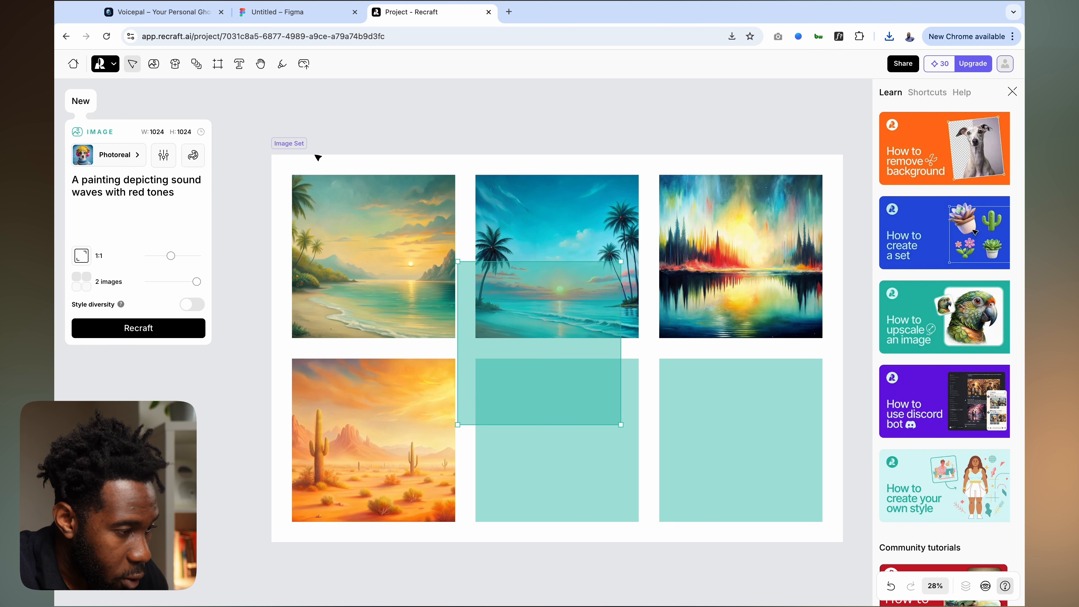
pyautogui.click(299, 147)
pyautogui.moveTo(300, 146)
pyautogui.mouseDown()
pyautogui.moveTo(325, 150)
pyautogui.moveTo(655, 342)
pyautogui.mouseUp()
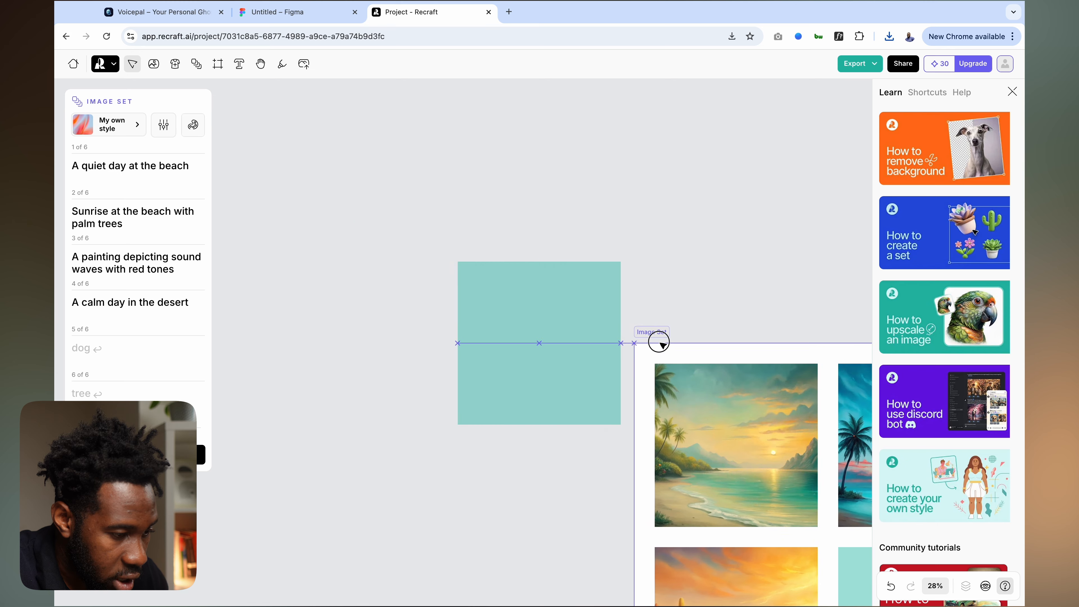
# Export the red and blue brush stroke painting as a JPG.
pyautogui.rightClick(503, 342)
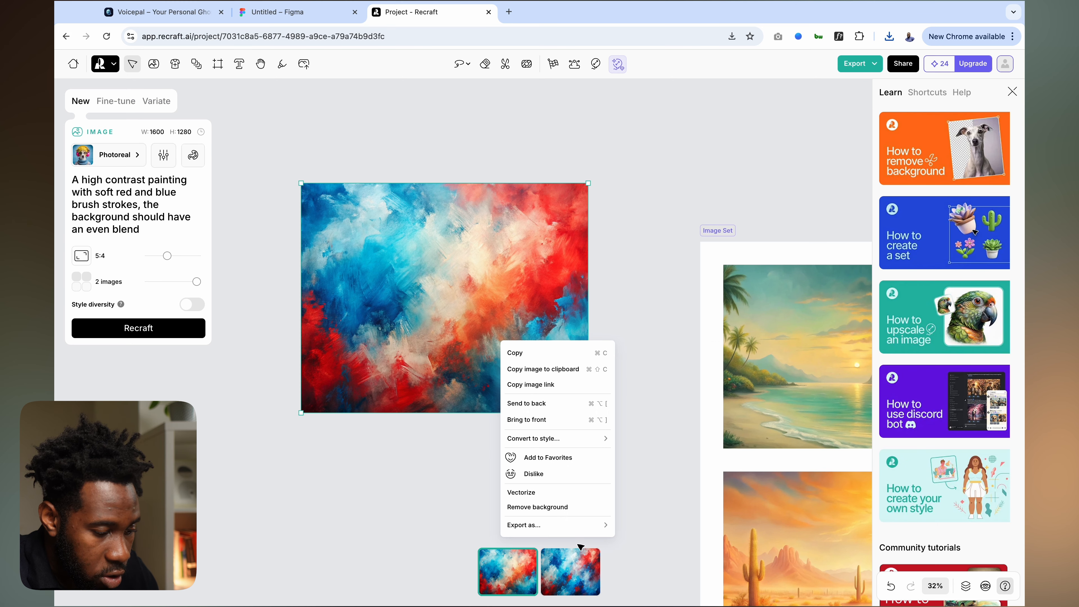
pyautogui.moveTo(583, 530)
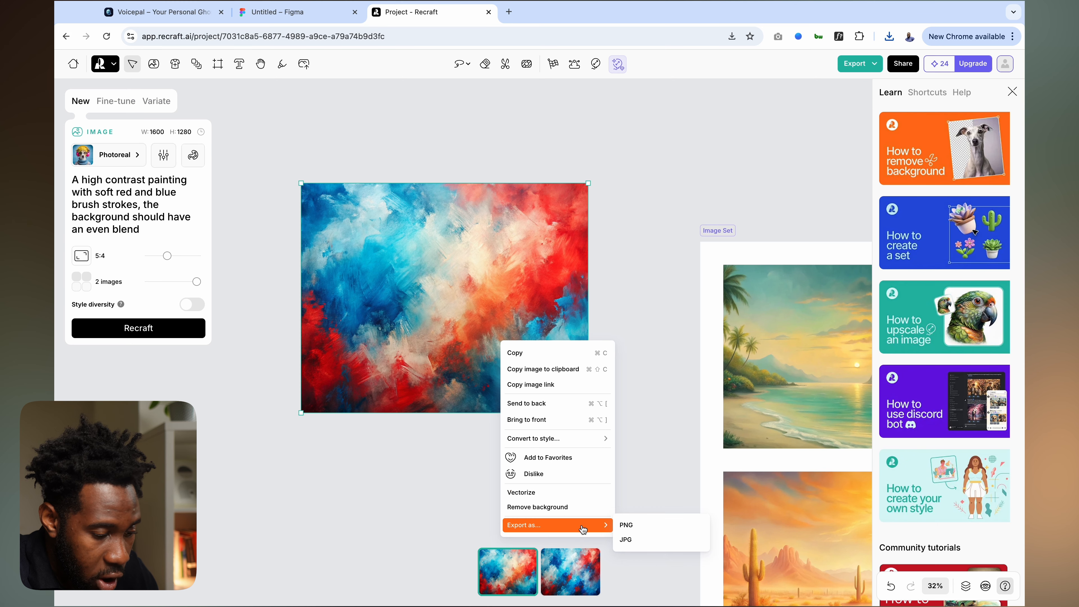
pyautogui.click(633, 545)
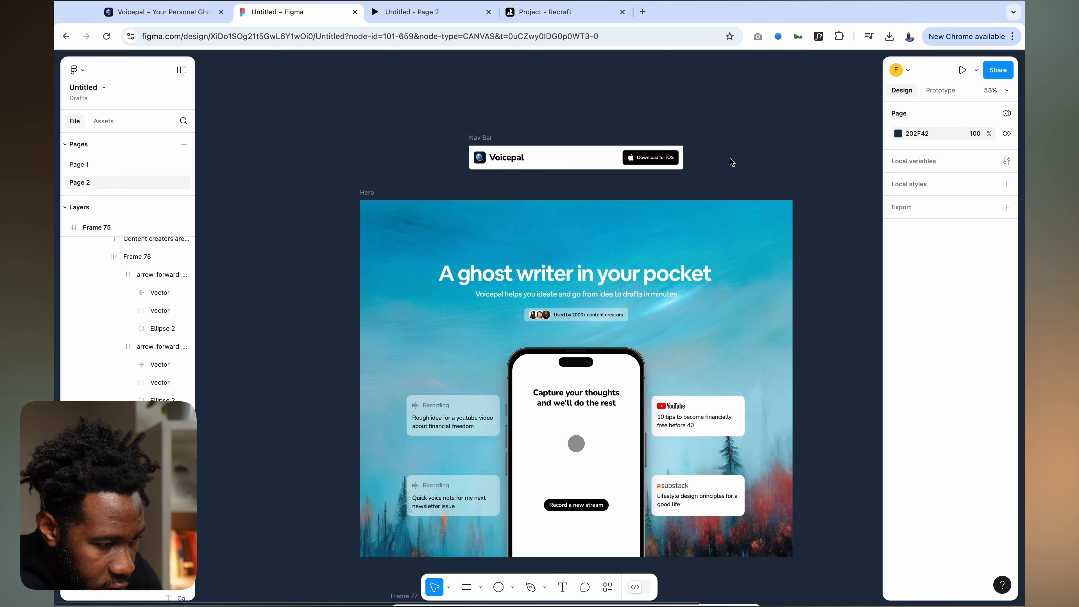
# Review the Voicepal landing page frames from the nav bar and hero down to the testimonials, checking how the generated images are used.
pyautogui.scroll(3, 749, 169)
pyautogui.scroll(-2, 740, 166)
pyautogui.scroll(-3, 730, 158)
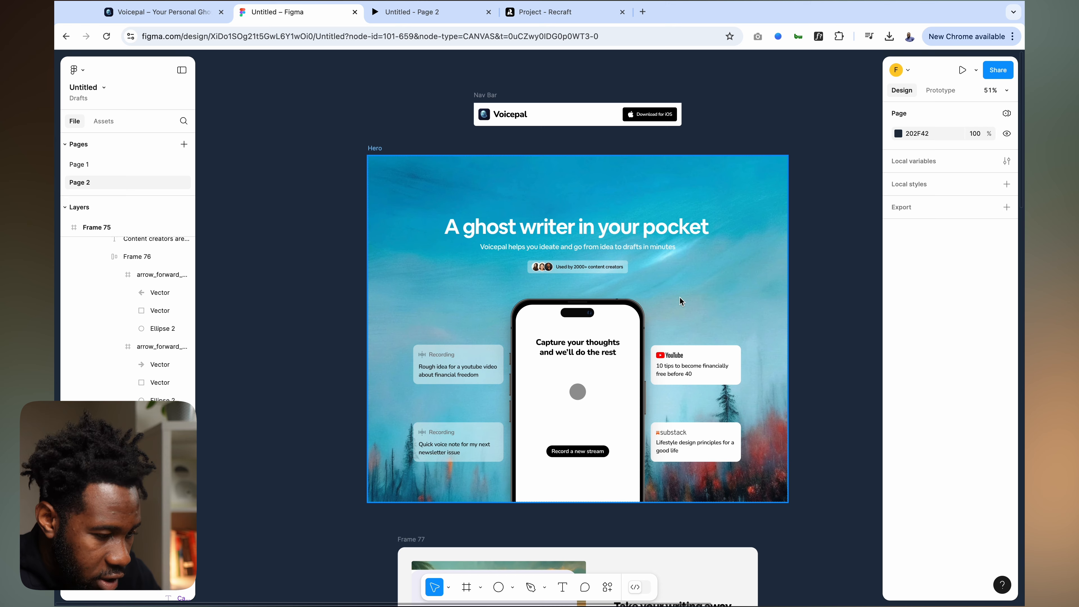
pyautogui.scroll(-10, 680, 301)
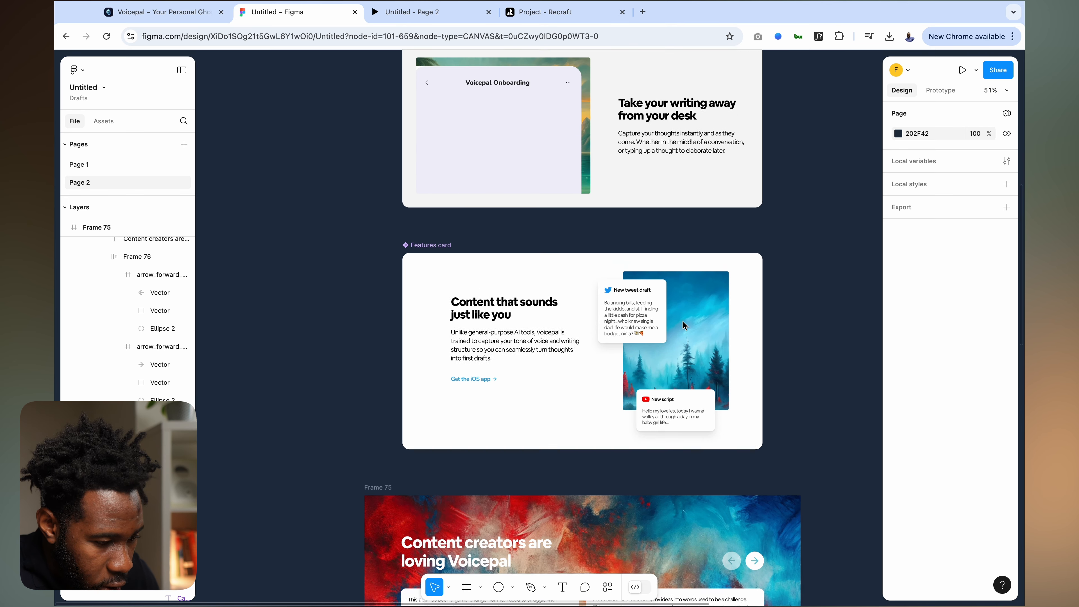
pyautogui.scroll(-10, 683, 324)
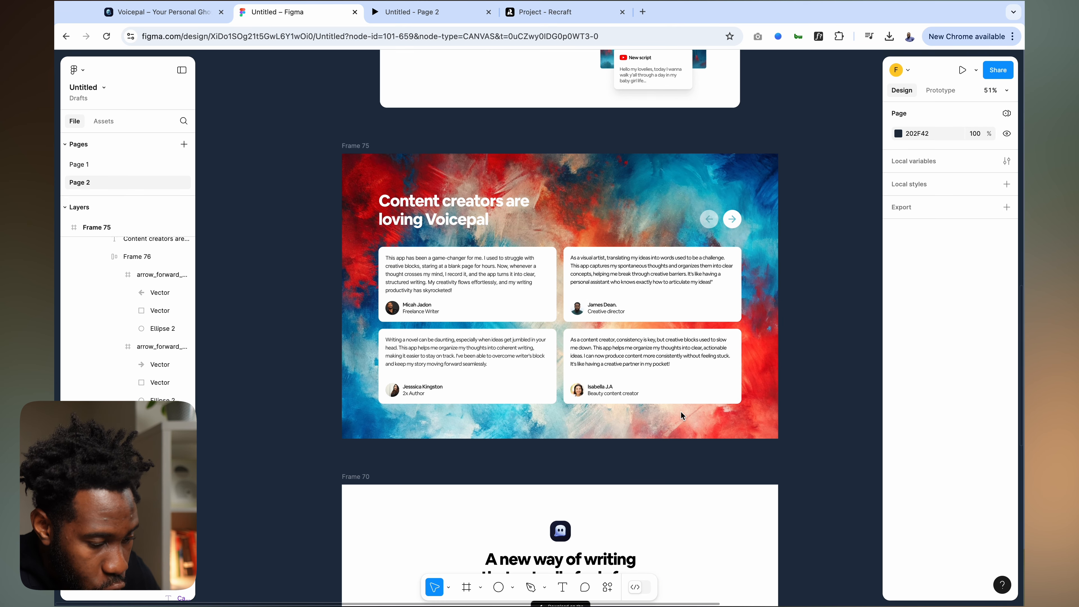
pyautogui.scroll(-3, 697, 513)
pyautogui.scroll(14, 698, 513)
pyautogui.scroll(12, 698, 512)
pyautogui.scroll(4, 562, 338)
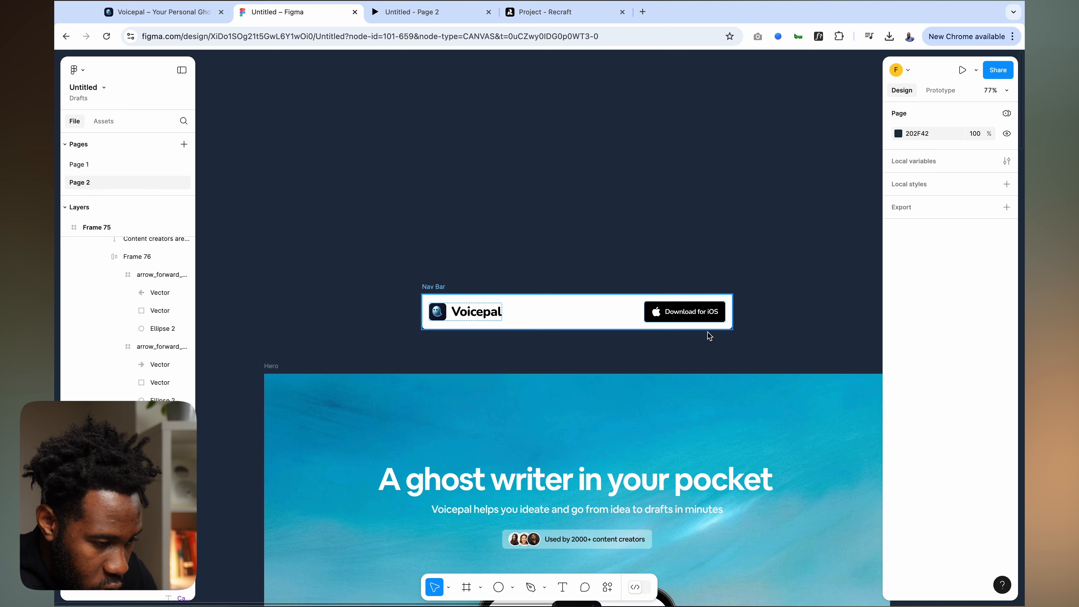
pyautogui.scroll(-5, 713, 328)
pyautogui.scroll(-2, 711, 330)
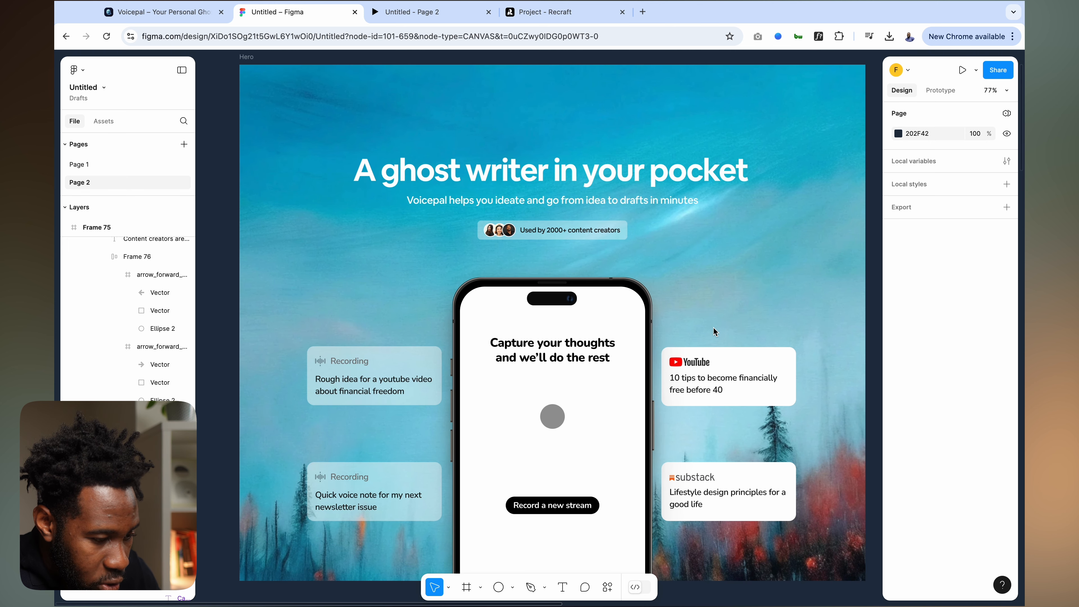
pyautogui.scroll(1, 714, 330)
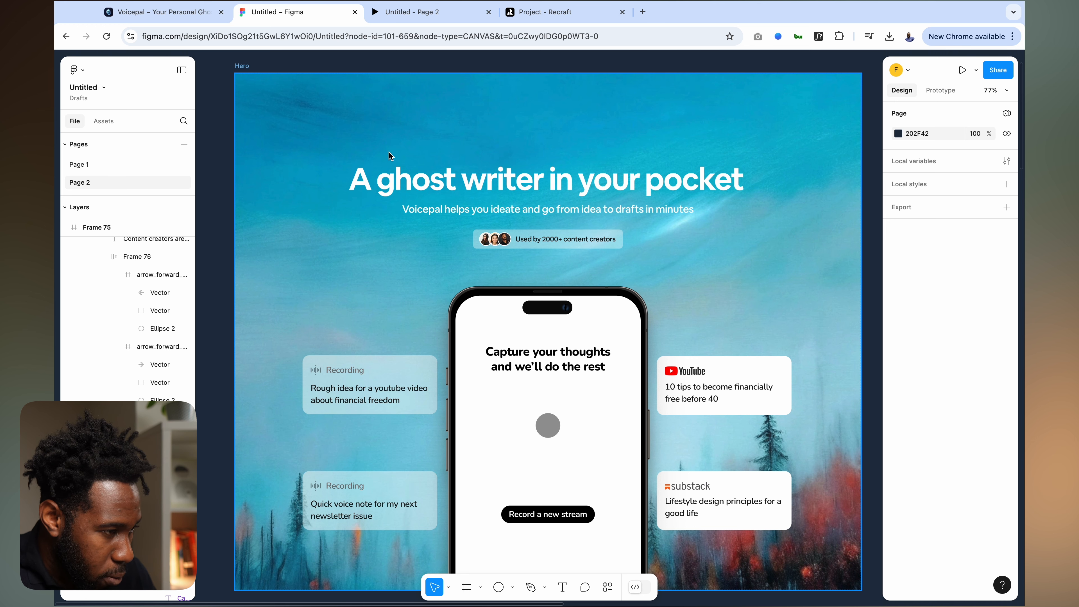
# Preview the Hero frame as a prototype, then close the preview.
pyautogui.click(249, 67)
pyautogui.click(963, 70)
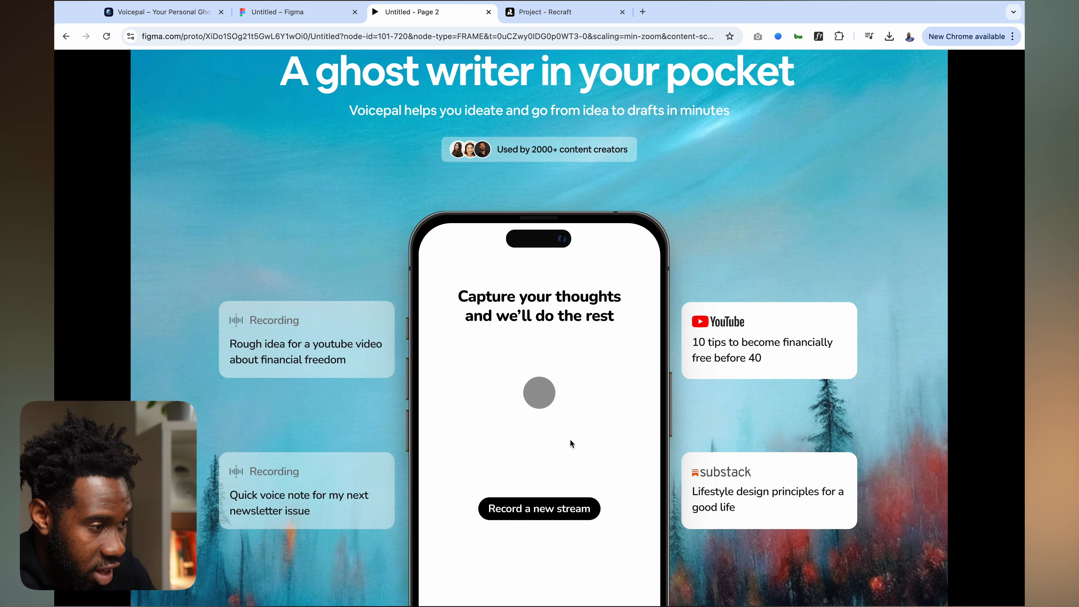
pyautogui.click(489, 11)
# Select the image frame inside the "Take your writing away from your desk" feature card in the Figma design file.
pyautogui.scroll(-10, 510, 278)
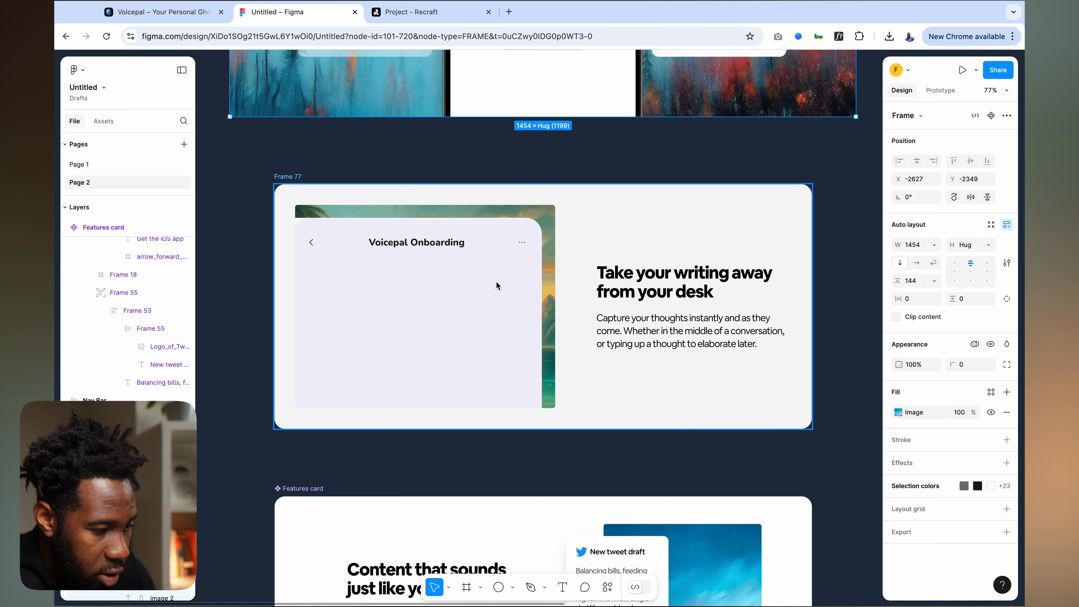
pyautogui.click(481, 299)
pyautogui.doubleClick(480, 299)
pyautogui.doubleClick(481, 303)
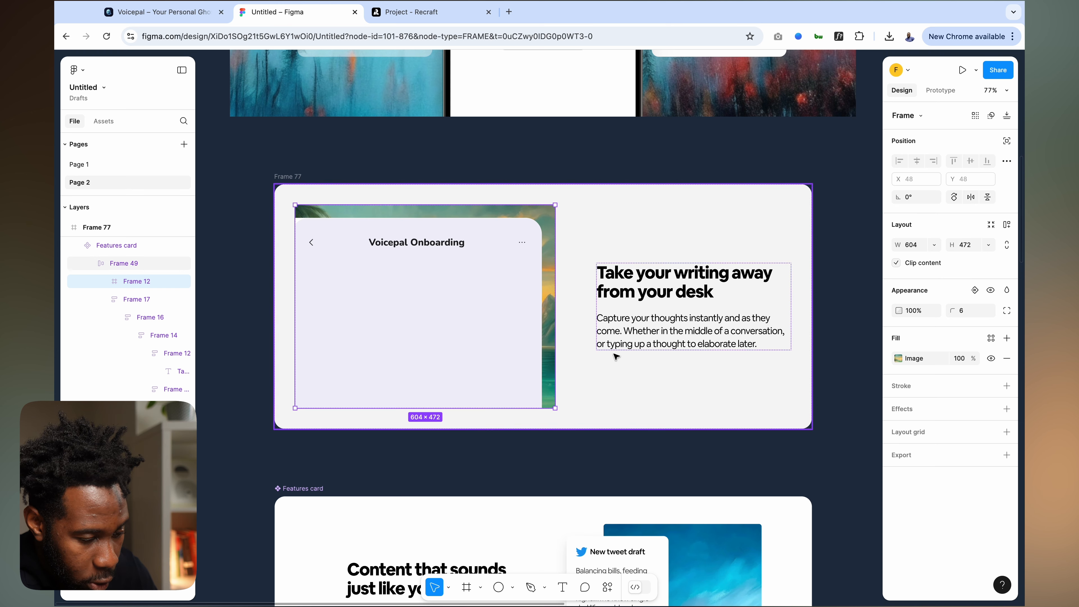
# Examine how the generated images are used in the feature cards and testimonials section, down to the closing App Store section.
pyautogui.scroll(-3, 633, 435)
pyautogui.scroll(-4, 634, 436)
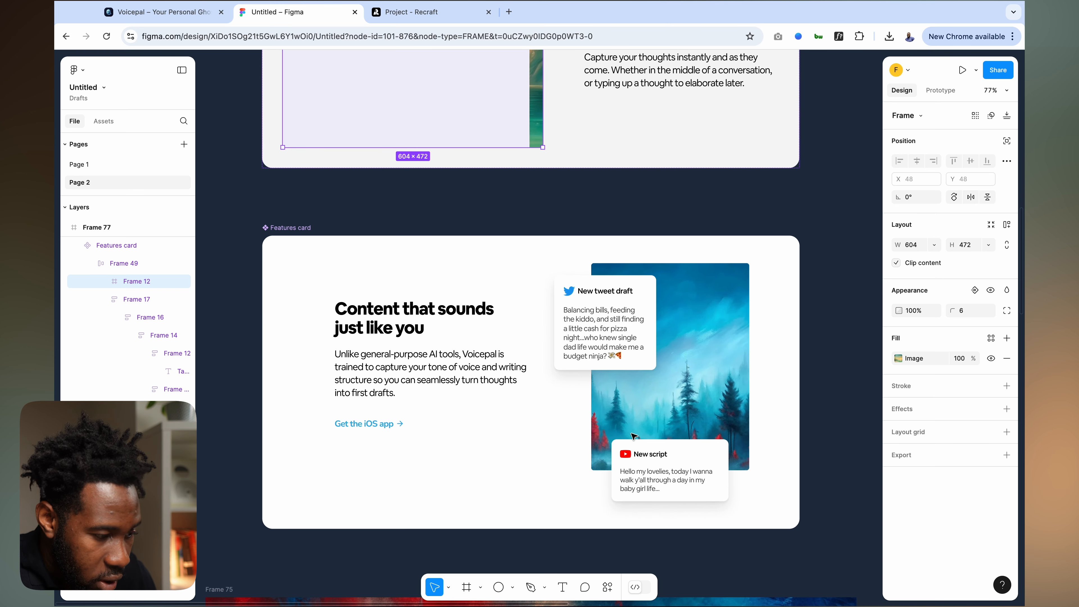
pyautogui.scroll(-10, 633, 436)
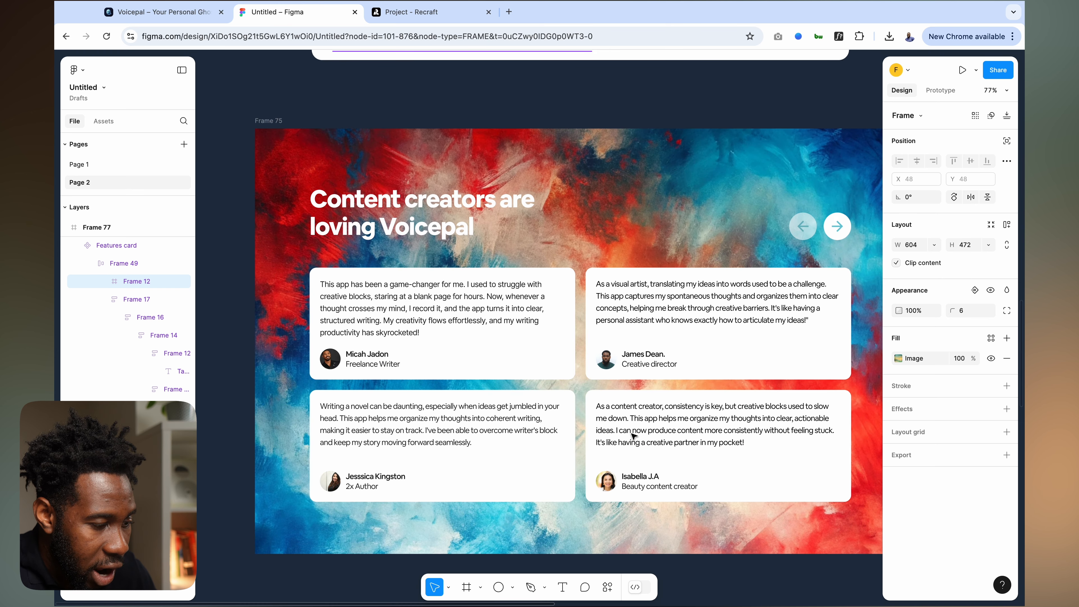
pyautogui.scroll(-1, 633, 436)
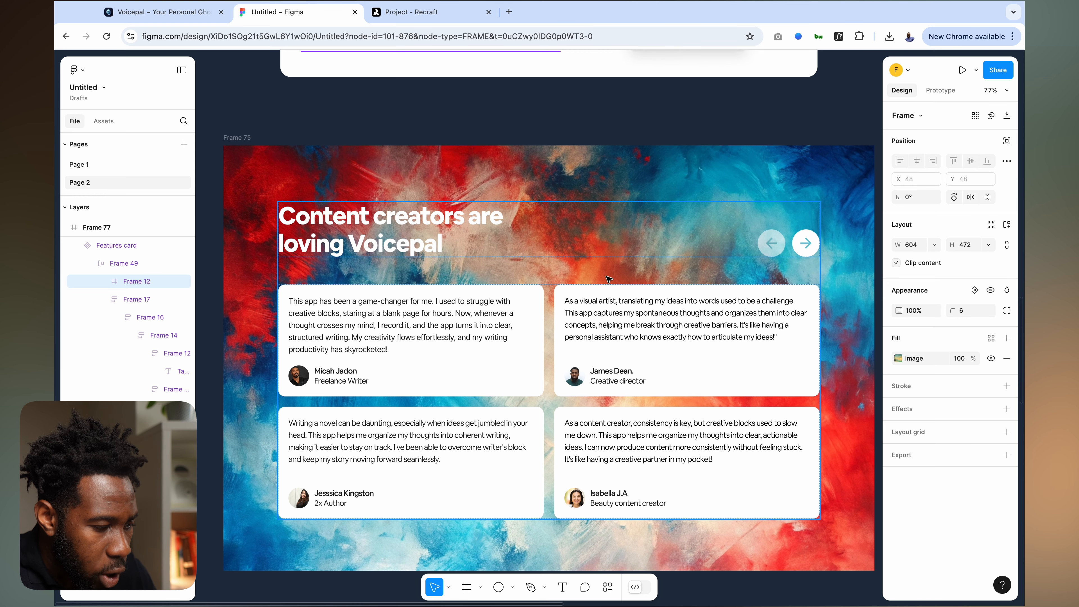
pyautogui.scroll(-9, 609, 278)
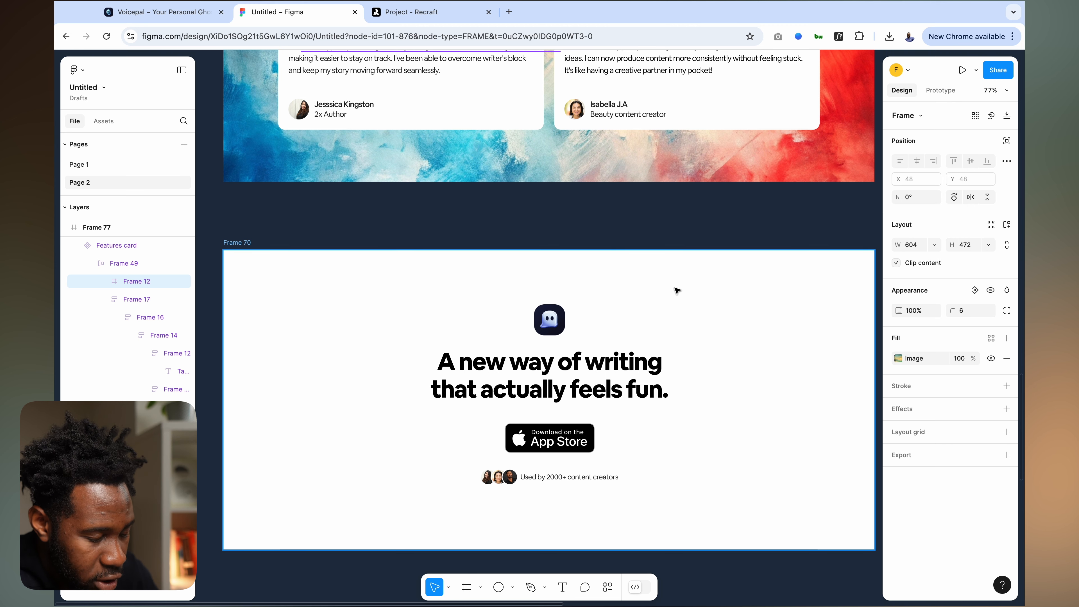
pyautogui.scroll(8, 653, 256)
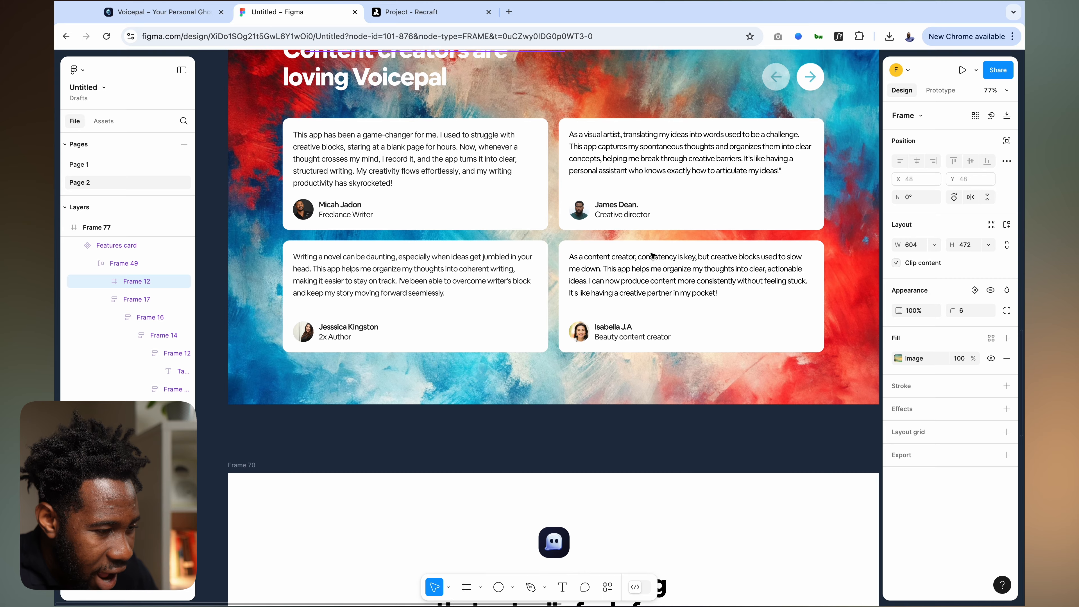
pyautogui.scroll(2, 585, 139)
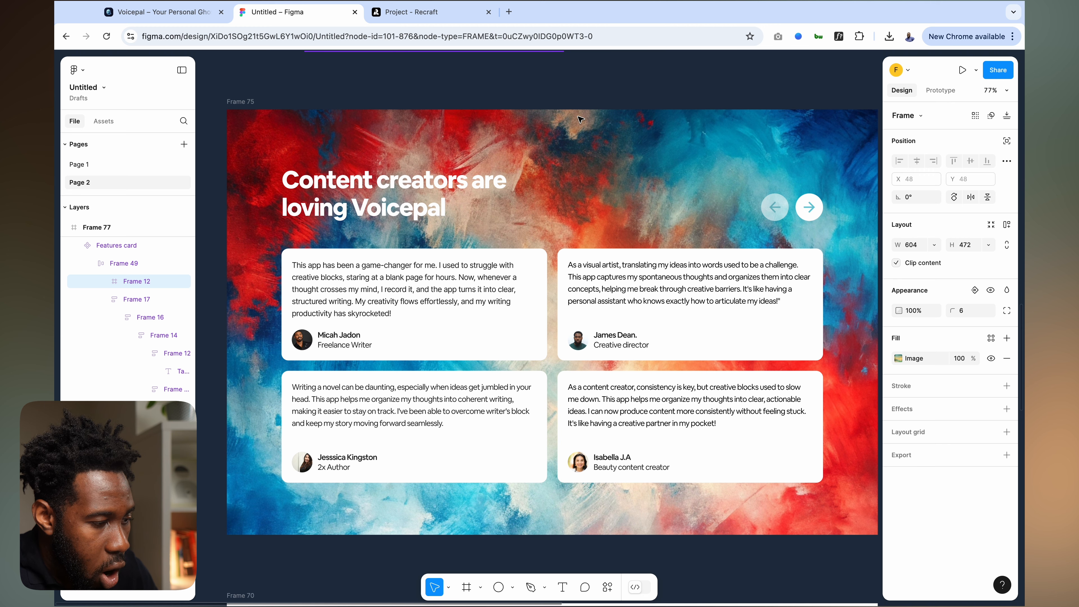
pyautogui.scroll(15, 572, 121)
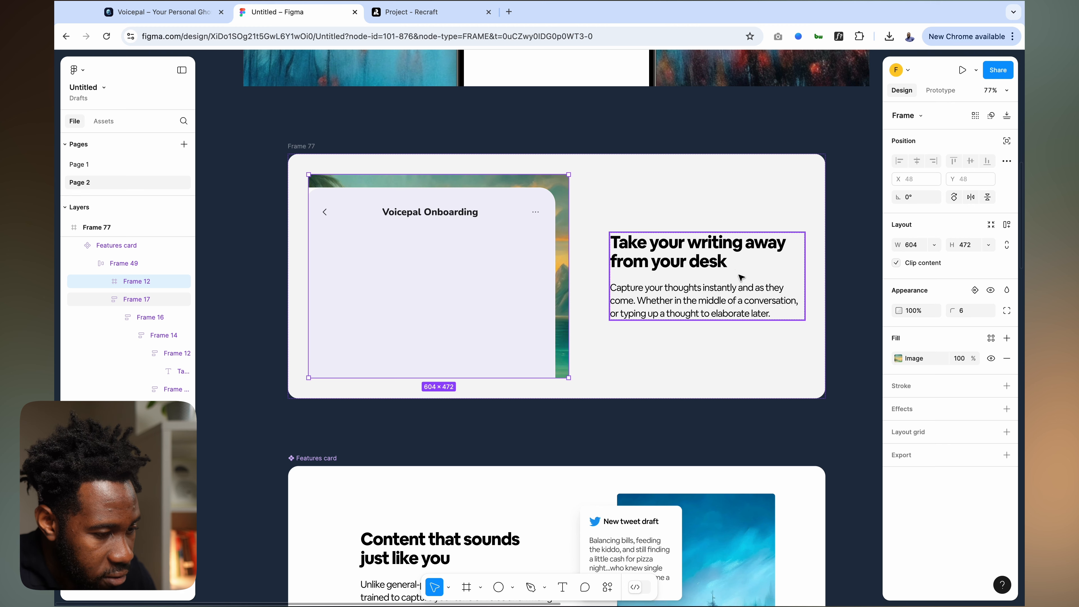
# Preview the full Voicepal landing page as a prototype and examine it from the hero to the "Take your writing away from your desk" card.
pyautogui.scroll(2, 644, 207)
pyautogui.scroll(2, 643, 206)
pyautogui.press('super+alt+Return')
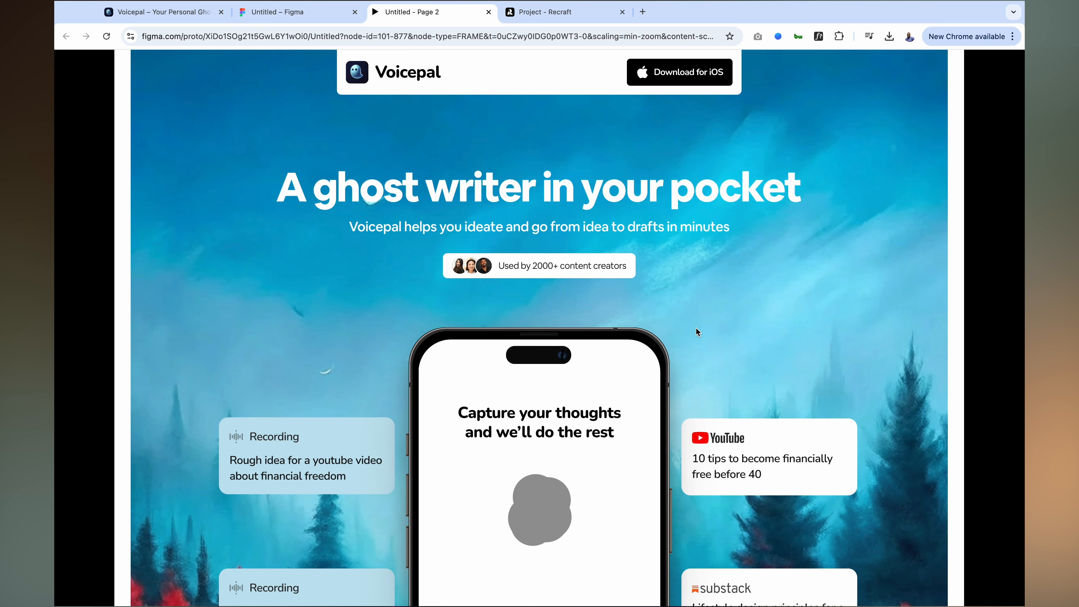
pyautogui.scroll(-4, 697, 330)
pyautogui.scroll(-2, 707, 353)
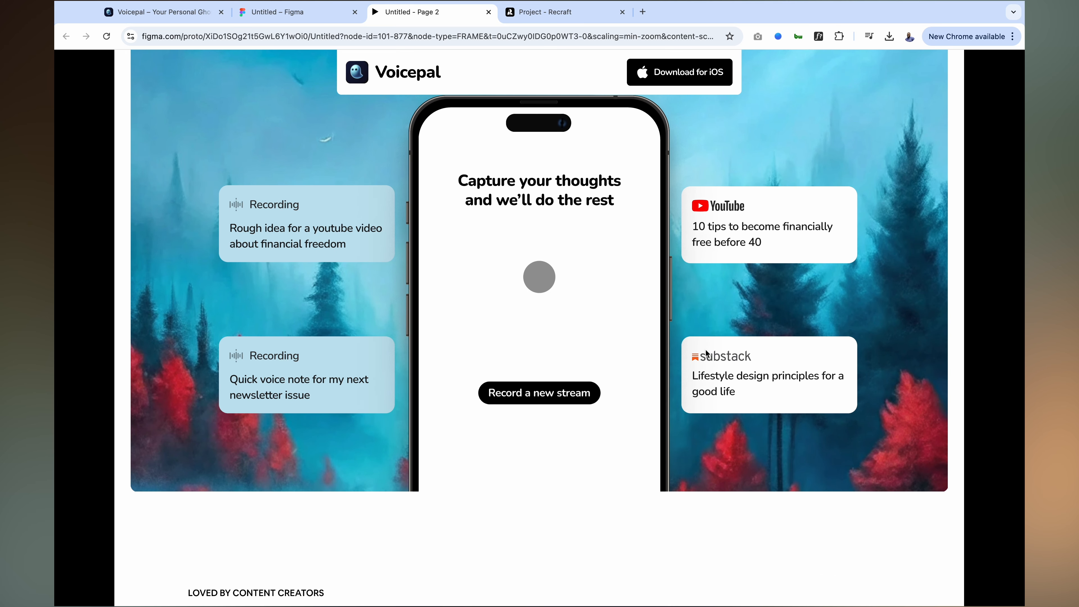
pyautogui.scroll(-1, 705, 350)
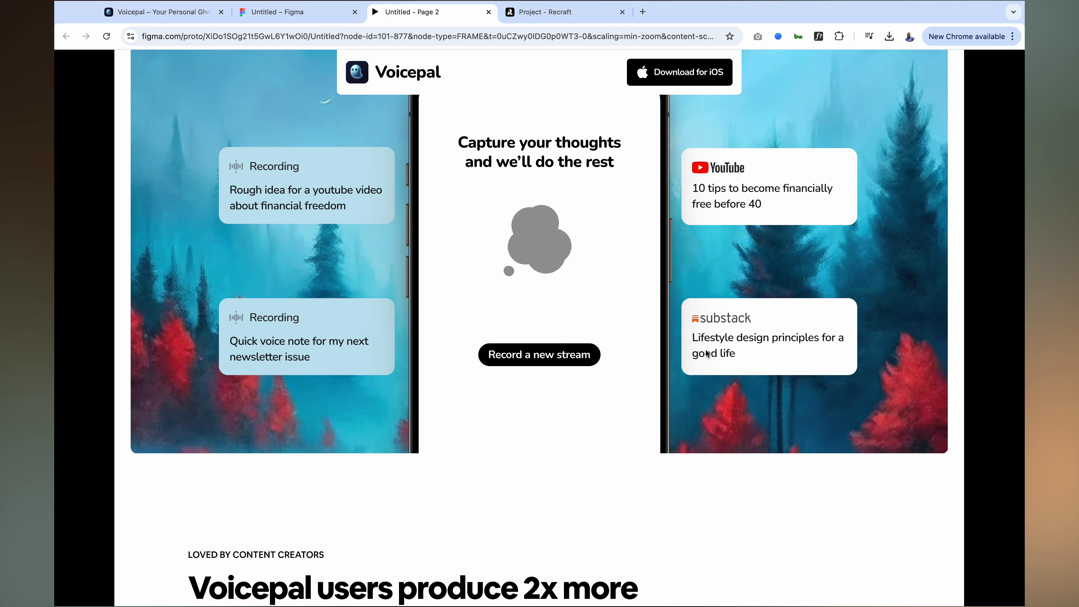
pyautogui.scroll(-3, 707, 354)
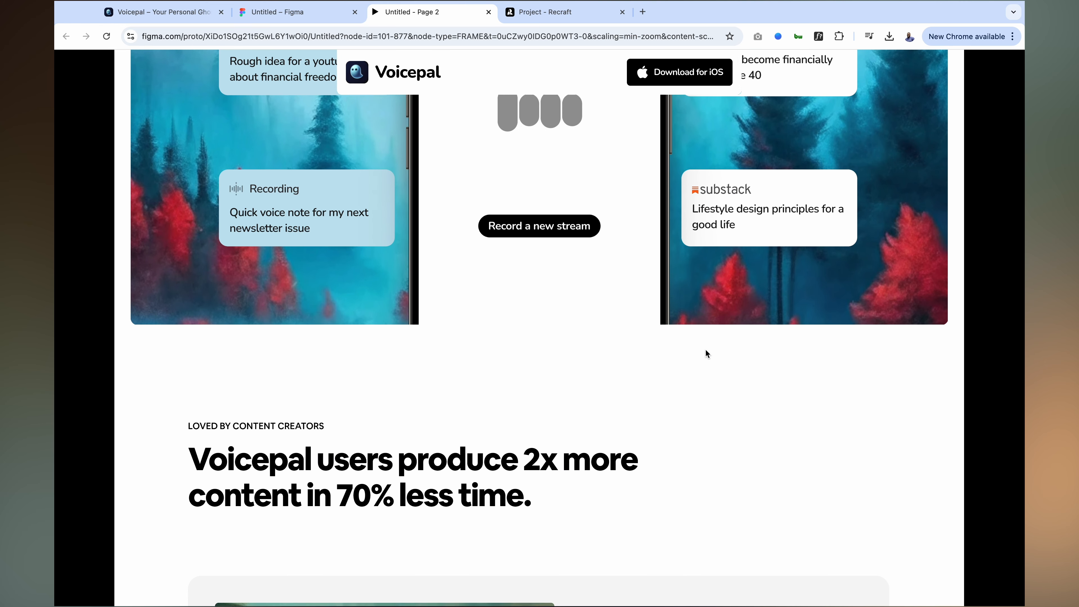
pyautogui.scroll(-7, 706, 354)
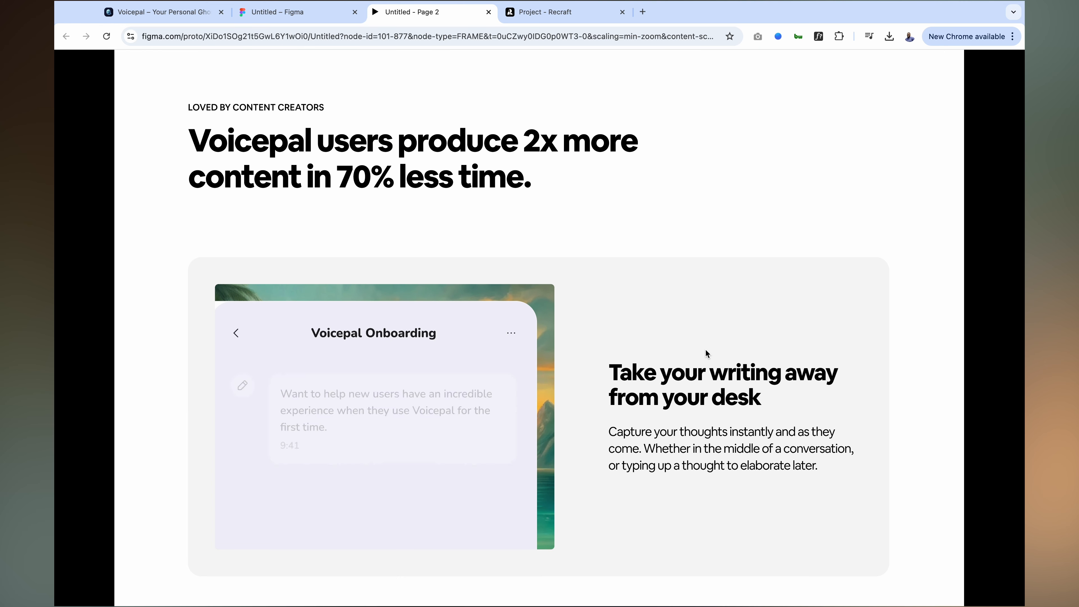
pyautogui.scroll(-2, 706, 458)
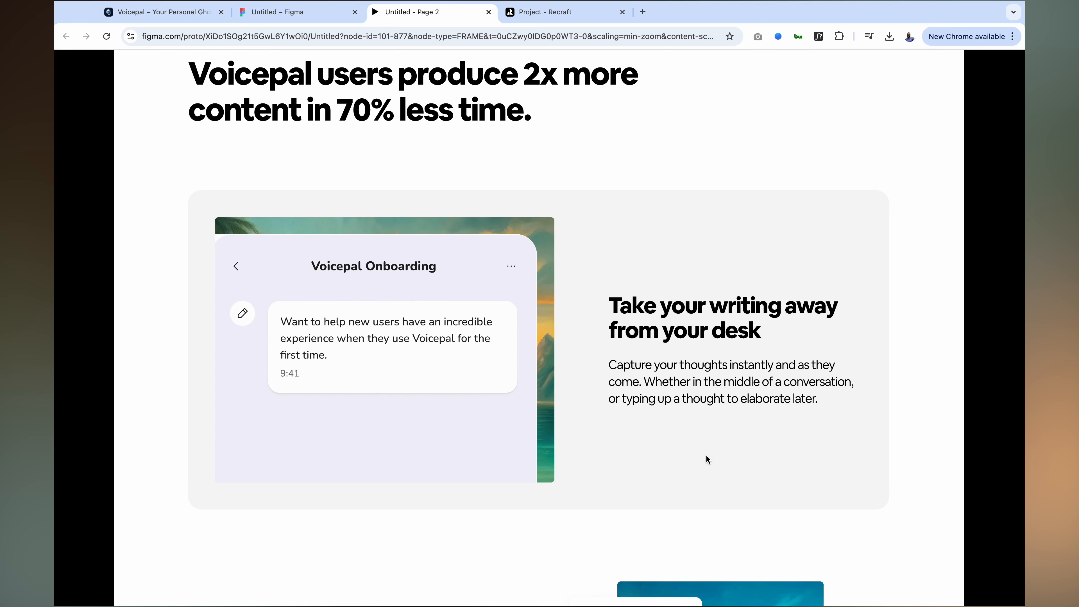
# Examine the rest of the prototype, from the "Content that sounds just like you" card through the testimonials to the footer.
pyautogui.scroll(-5, 706, 456)
pyautogui.scroll(-4, 706, 459)
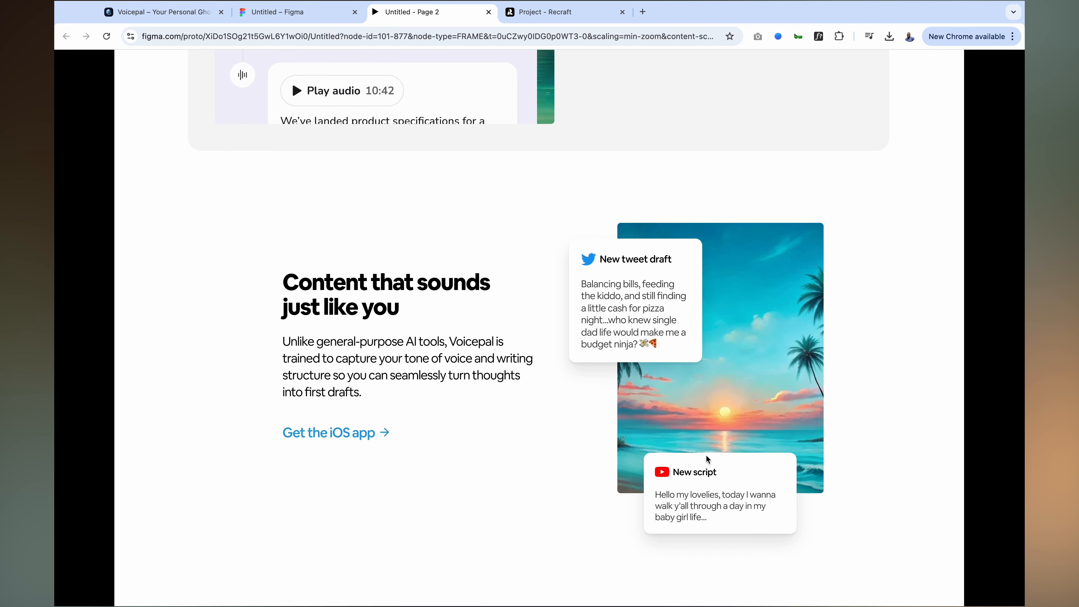
pyautogui.scroll(-4, 707, 456)
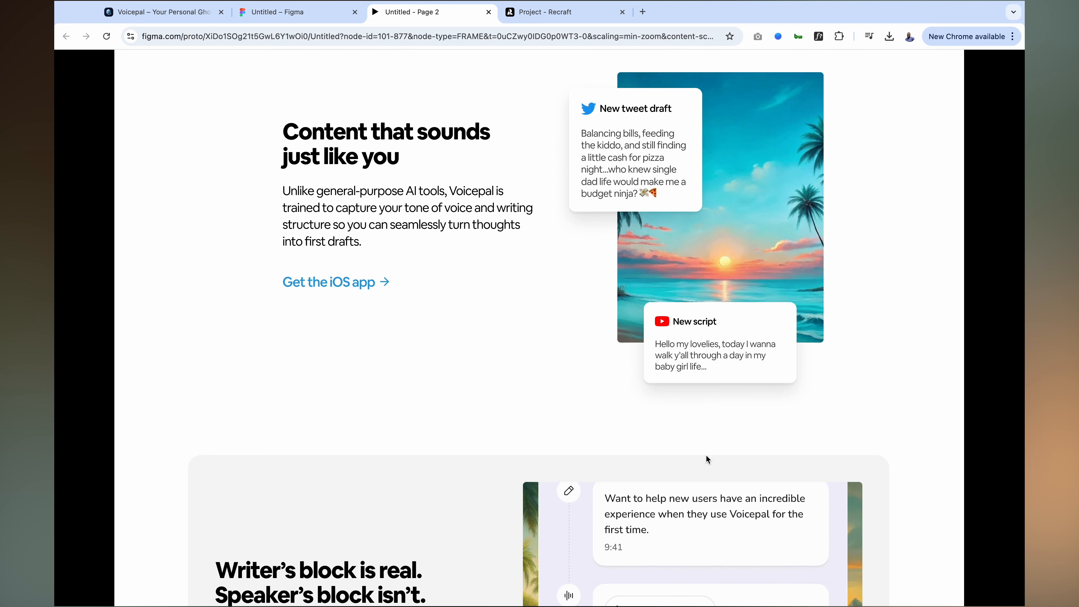
pyautogui.scroll(-2, 708, 459)
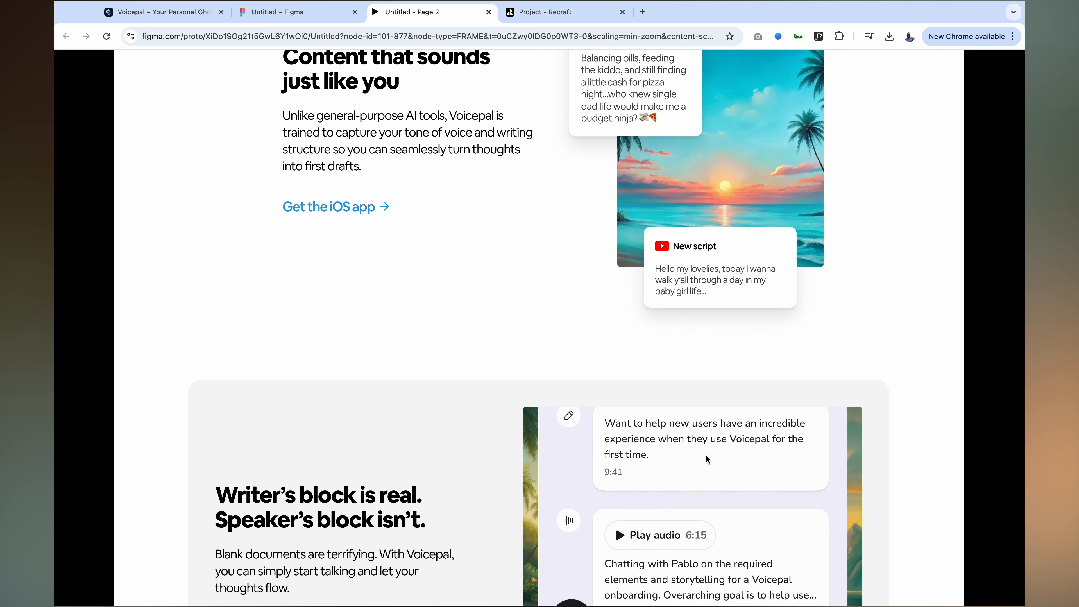
pyautogui.scroll(-2, 708, 459)
pyautogui.scroll(-2, 708, 459)
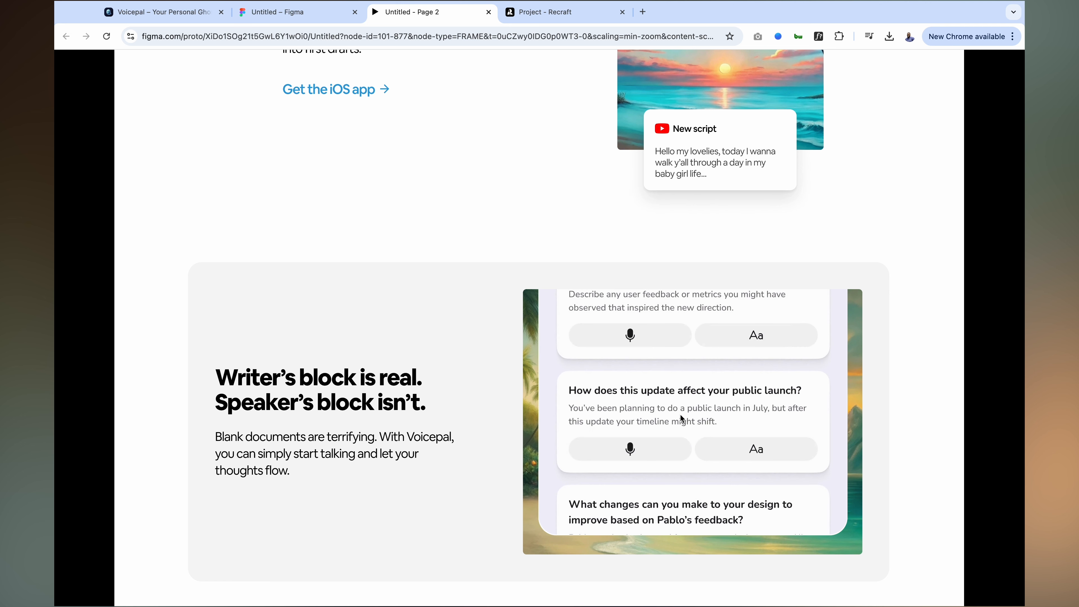
pyautogui.scroll(-4, 678, 499)
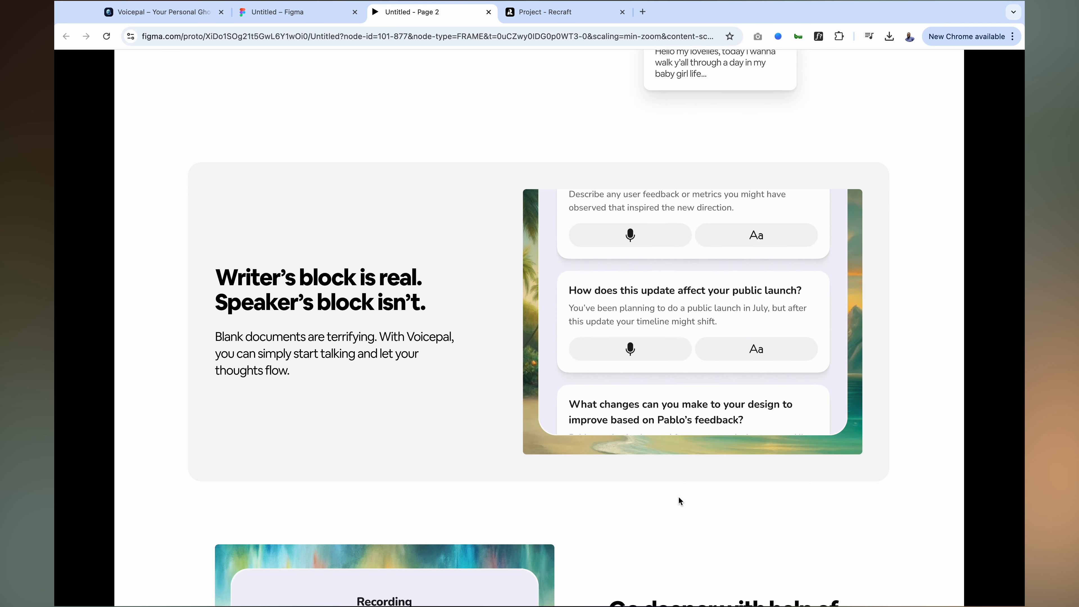
pyautogui.scroll(-10, 679, 501)
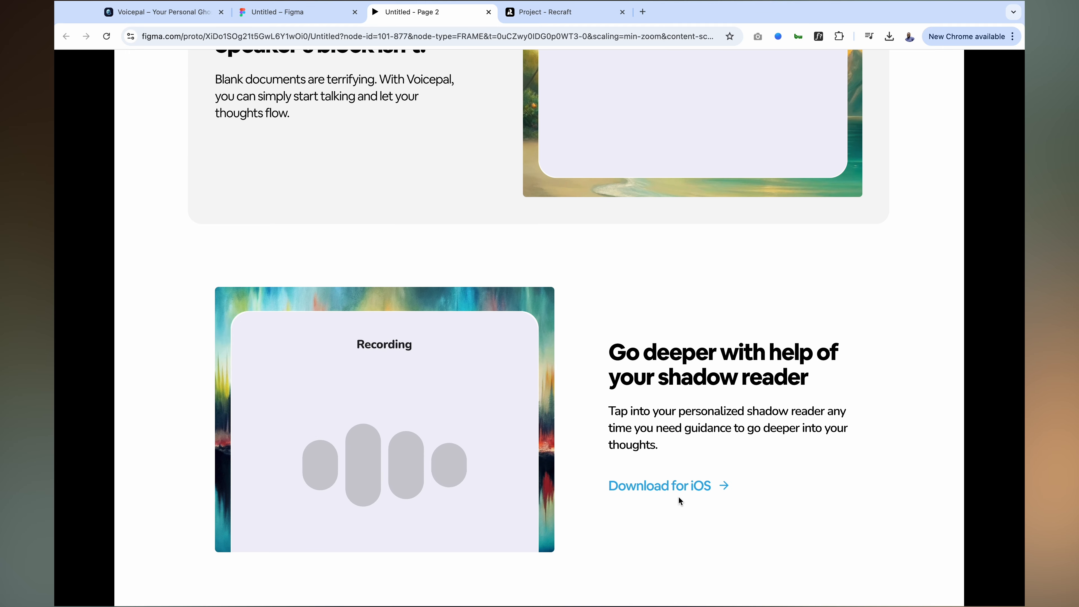
pyautogui.scroll(-9, 678, 500)
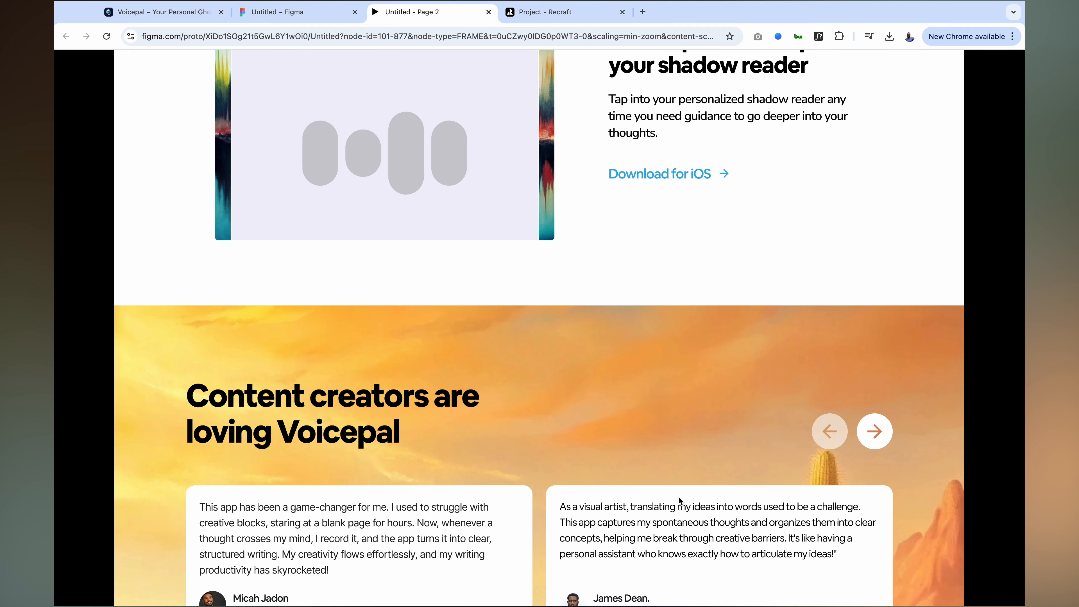
pyautogui.scroll(-20, 679, 500)
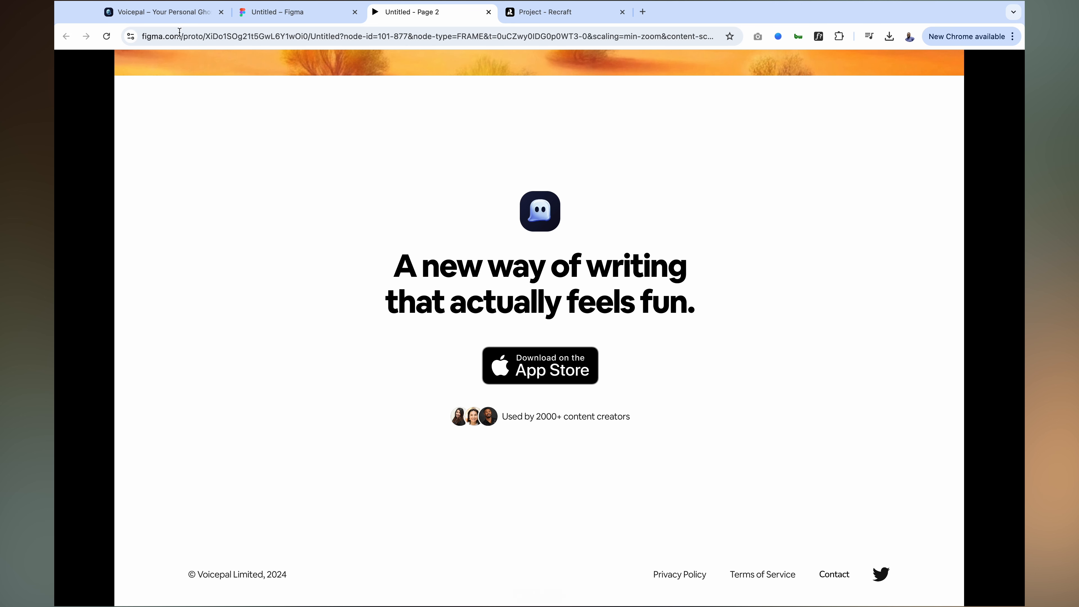
# Switch to the live voicepal.me site and look through its hero and feature sections for comparison with the redesign.
pyautogui.click(174, 13)
pyautogui.scroll(-6, 487, 370)
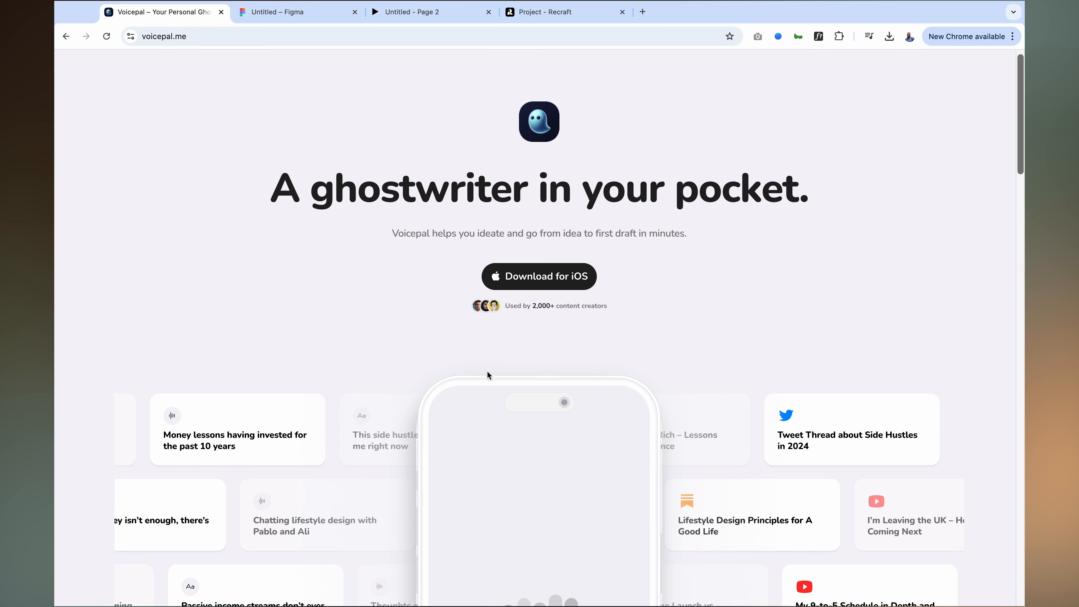
pyautogui.scroll(-12, 486, 370)
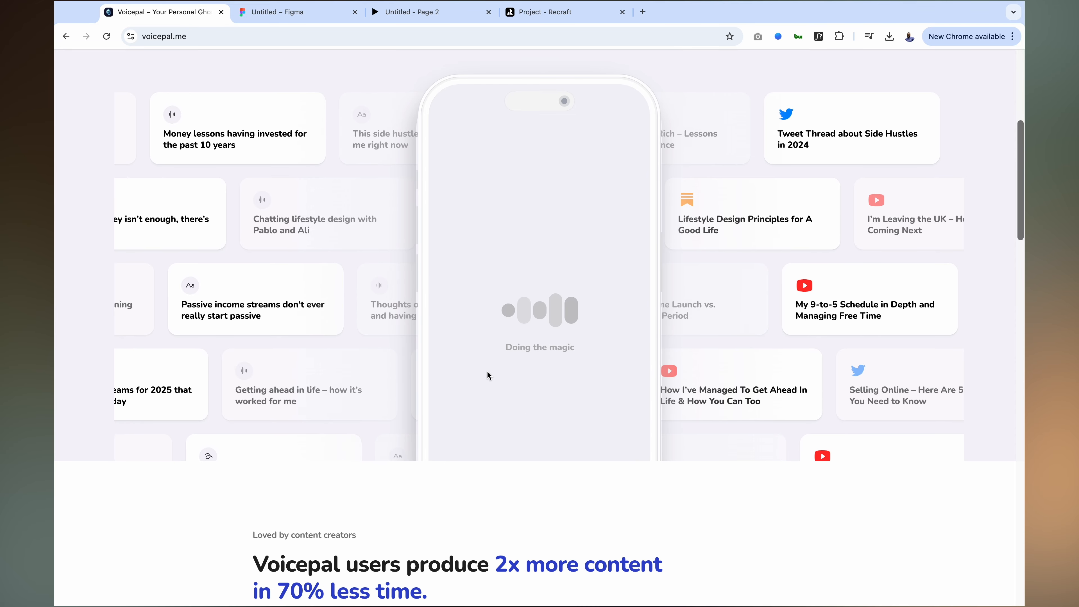
pyautogui.scroll(-9, 488, 371)
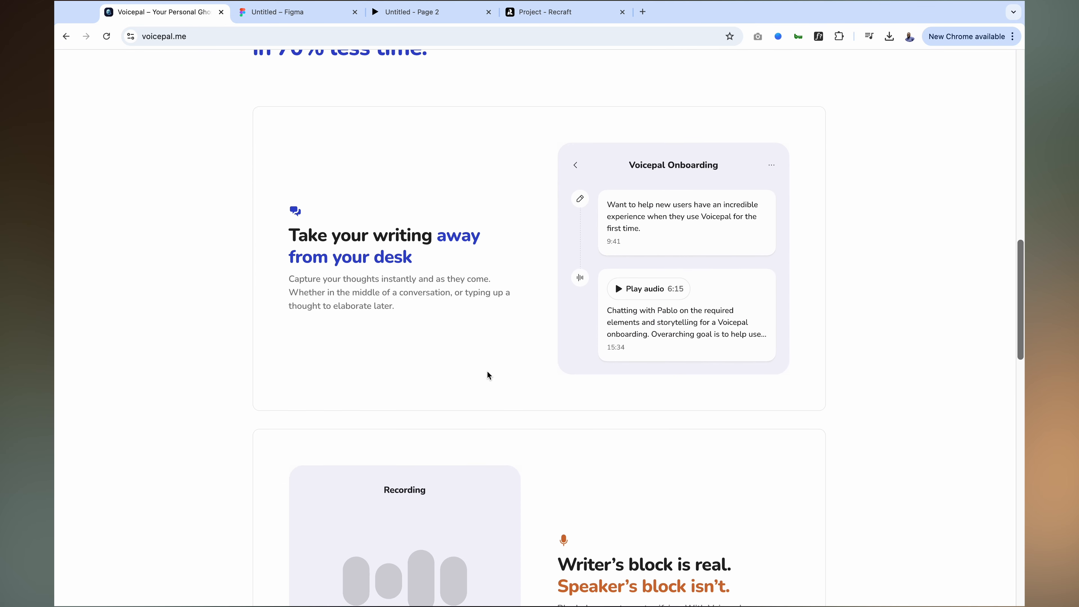
pyautogui.scroll(-10, 489, 375)
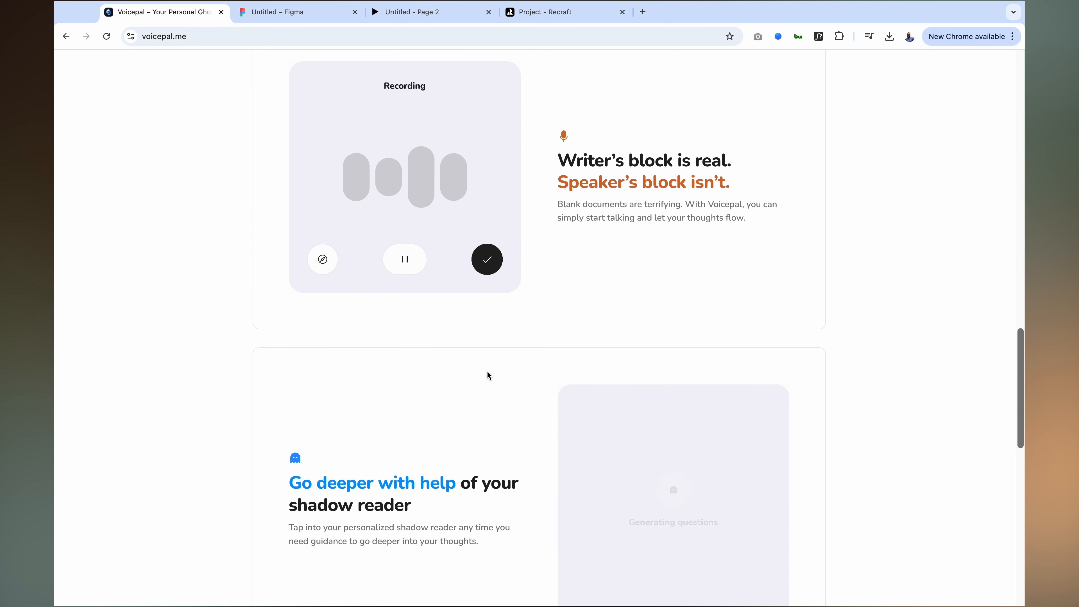
pyautogui.scroll(-6, 487, 370)
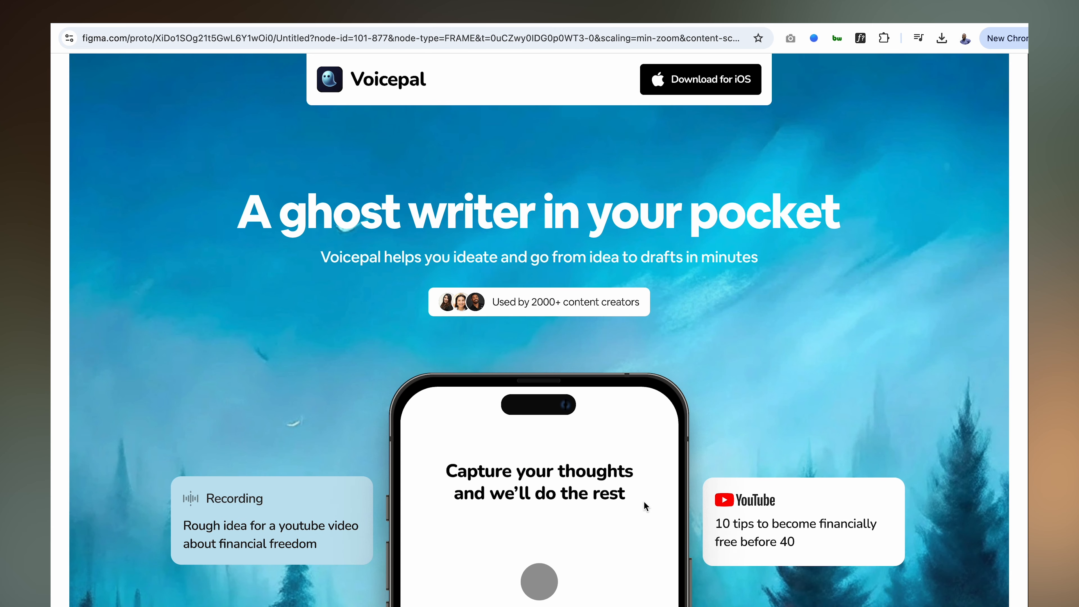
# Review the redesigned landing page prototype once more, from the hero section down to the closing section below the testimonials.
pyautogui.scroll(-7, 644, 501)
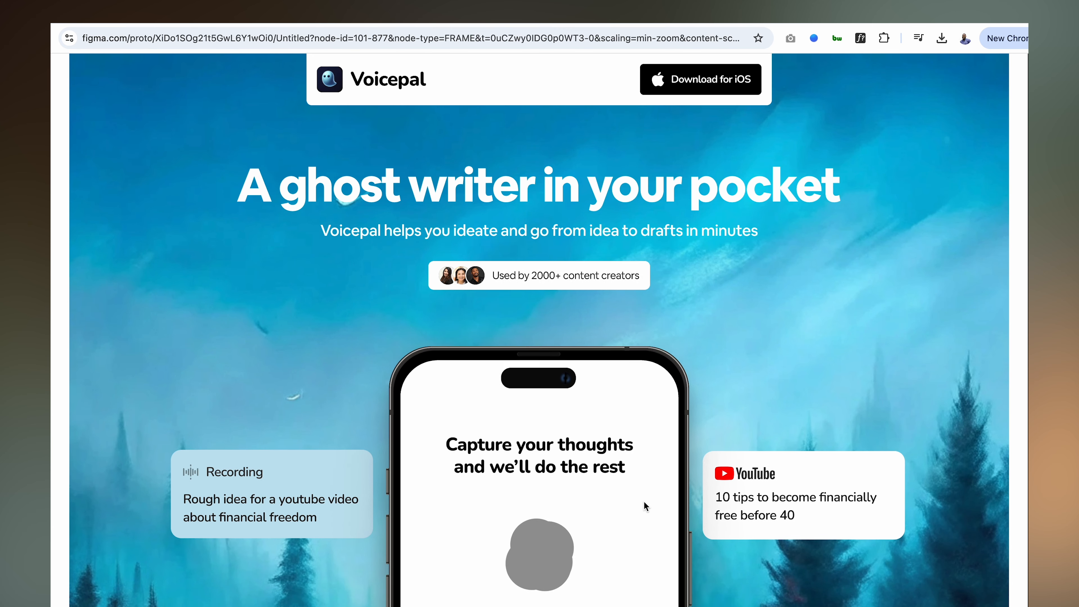
pyautogui.scroll(-18, 644, 501)
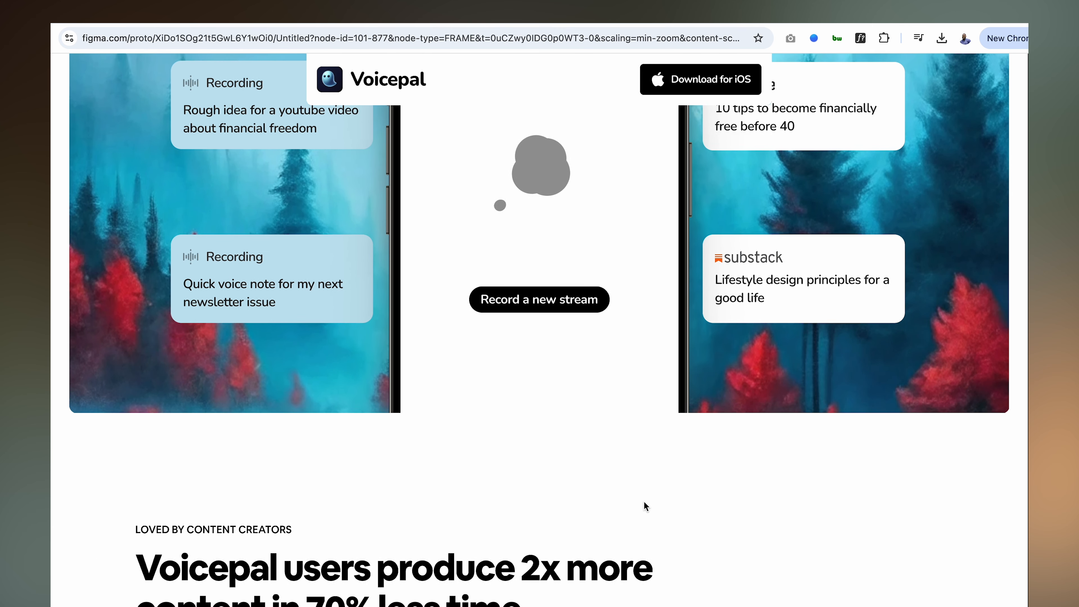
pyautogui.scroll(-12, 644, 506)
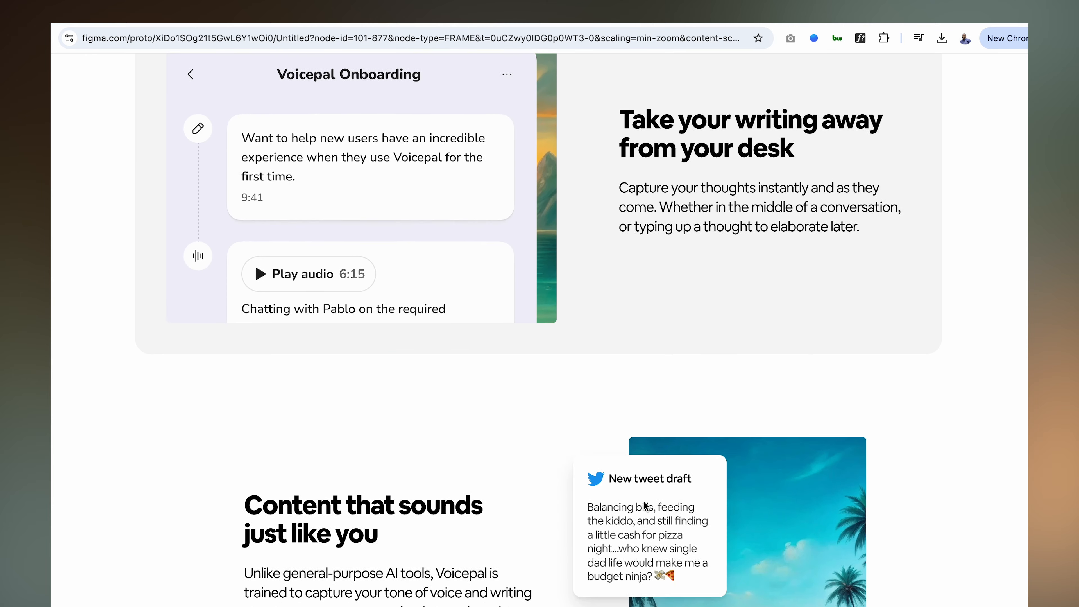
pyautogui.scroll(-15, 644, 501)
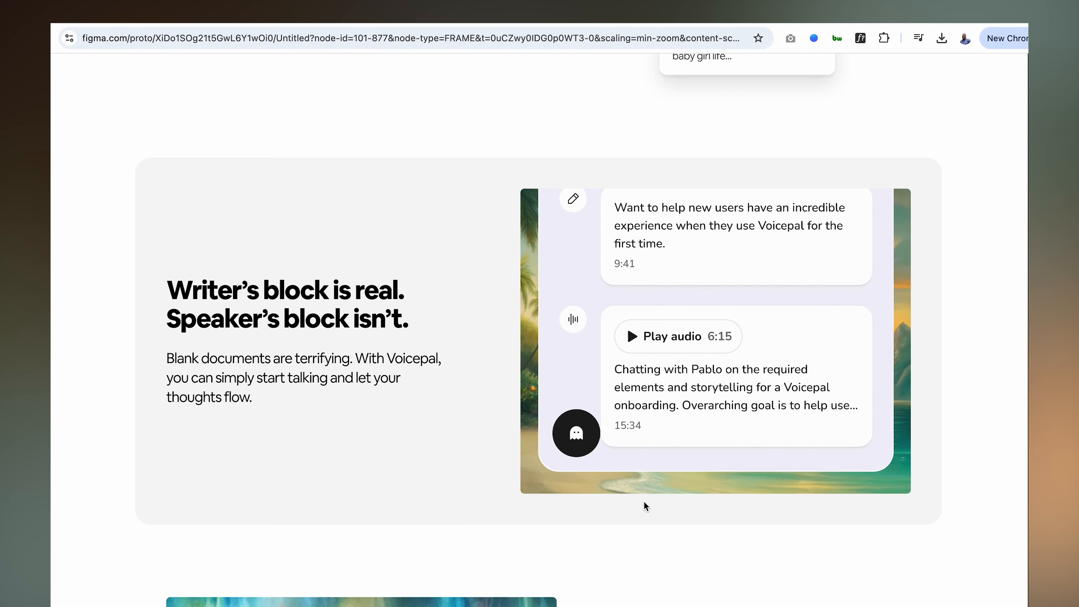
pyautogui.scroll(-20, 644, 502)
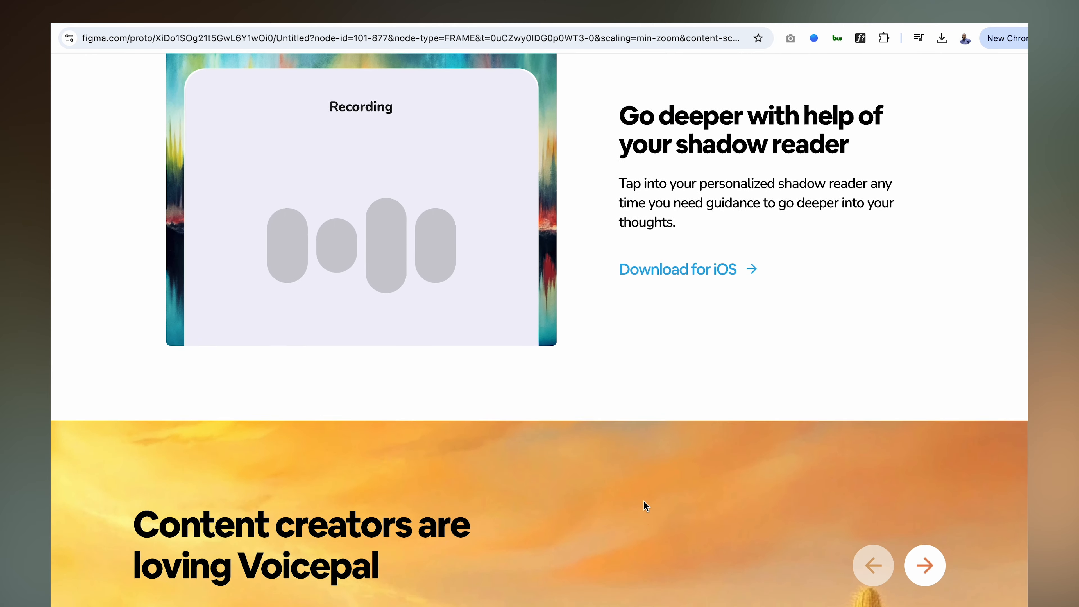
pyautogui.scroll(-10, 644, 501)
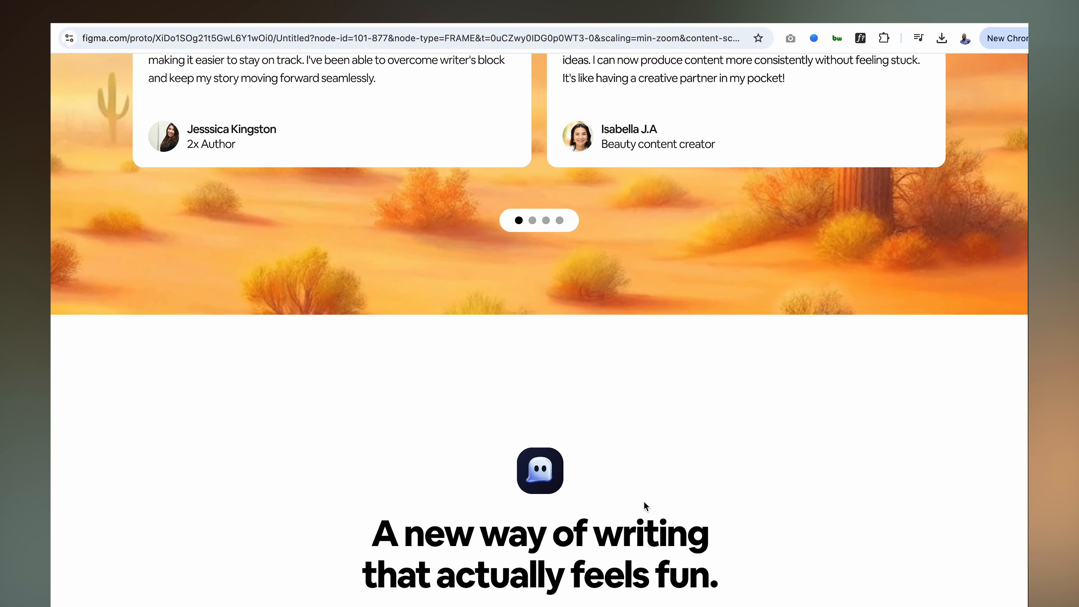